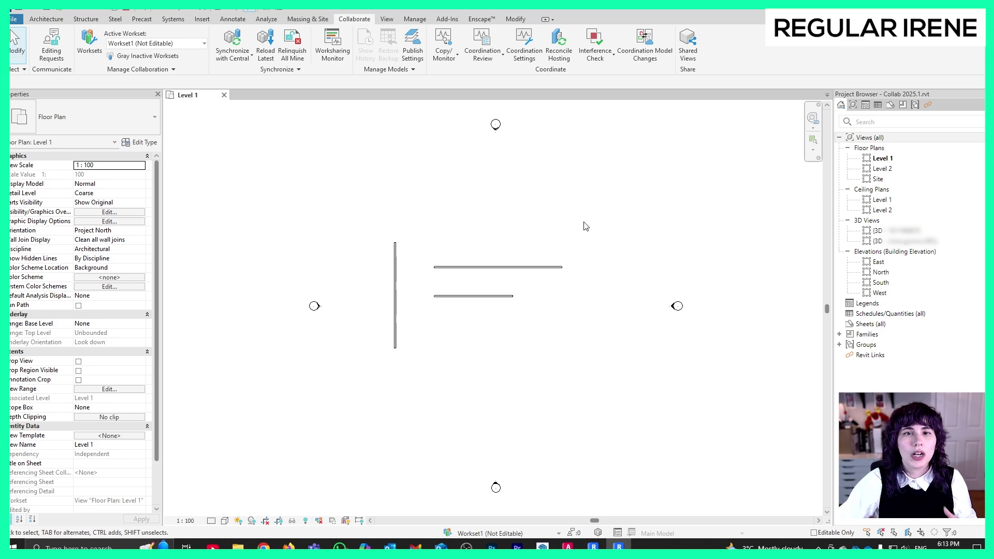
# - Create a workset named "Regular Irene", visible in all views, and make it the active workset
pyautogui.click(95, 61)
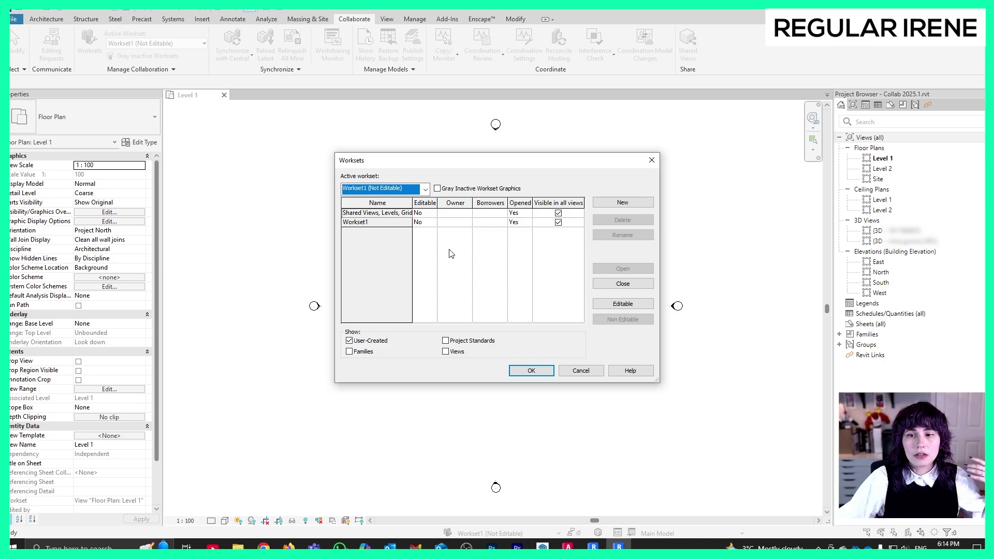
pyautogui.click(620, 204)
pyautogui.write('Regular Irene')
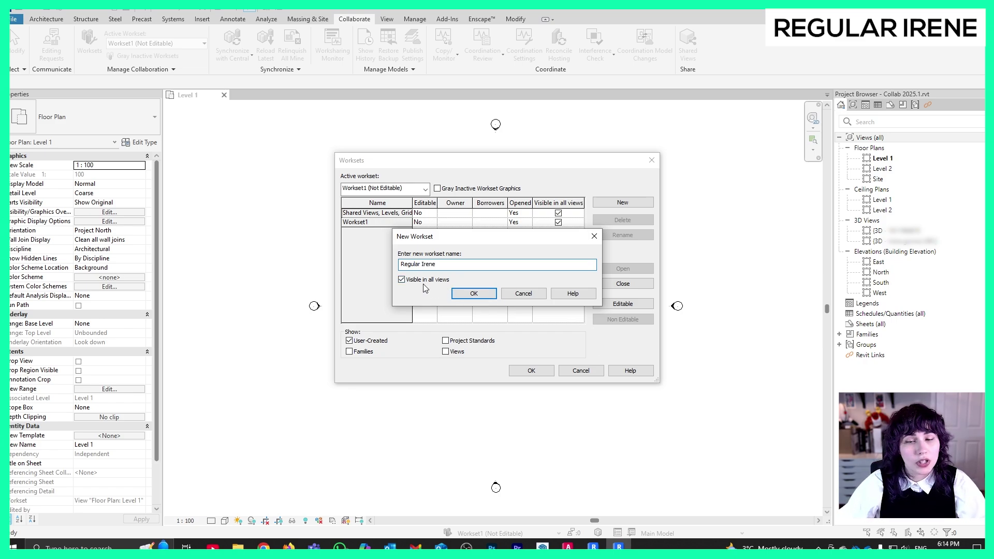
pyautogui.click(474, 293)
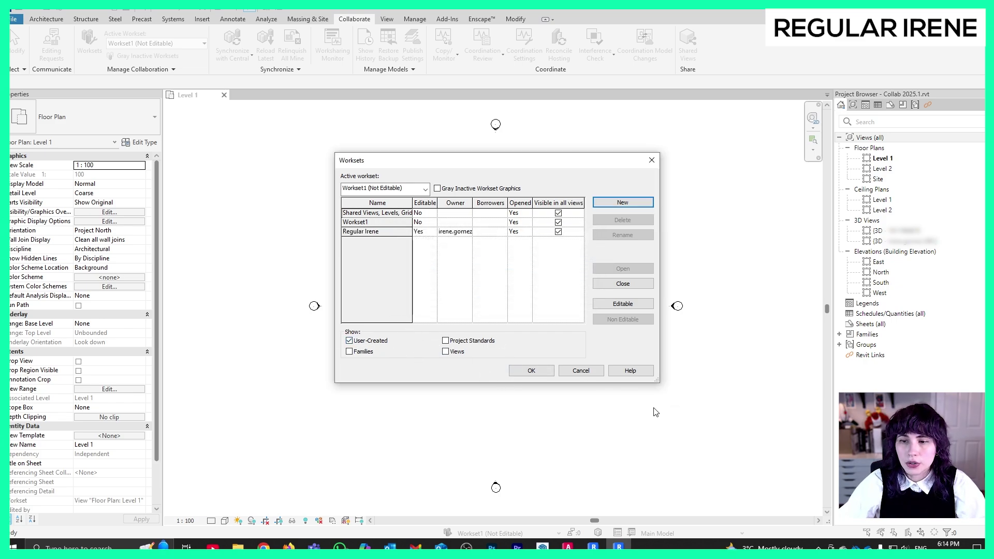
pyautogui.click(542, 373)
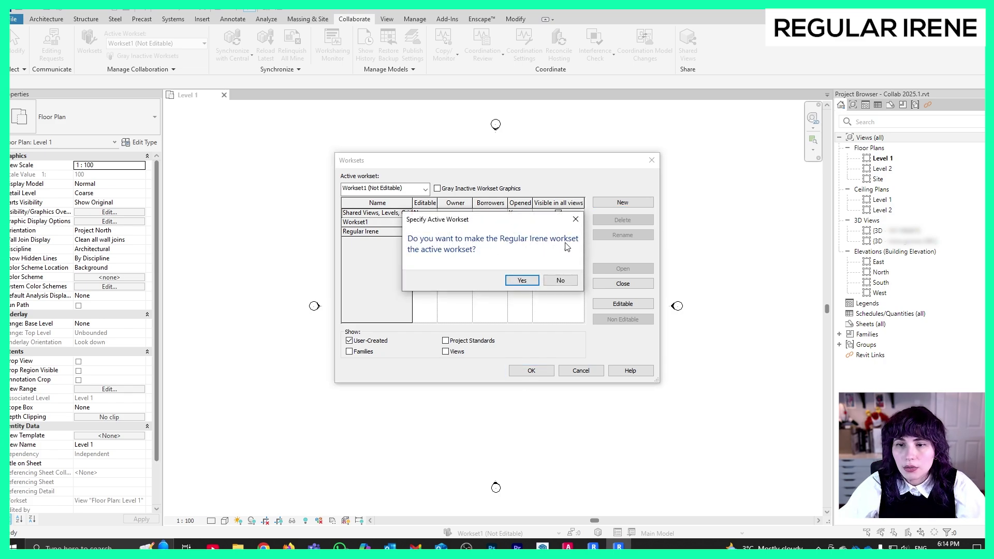
pyautogui.click(524, 281)
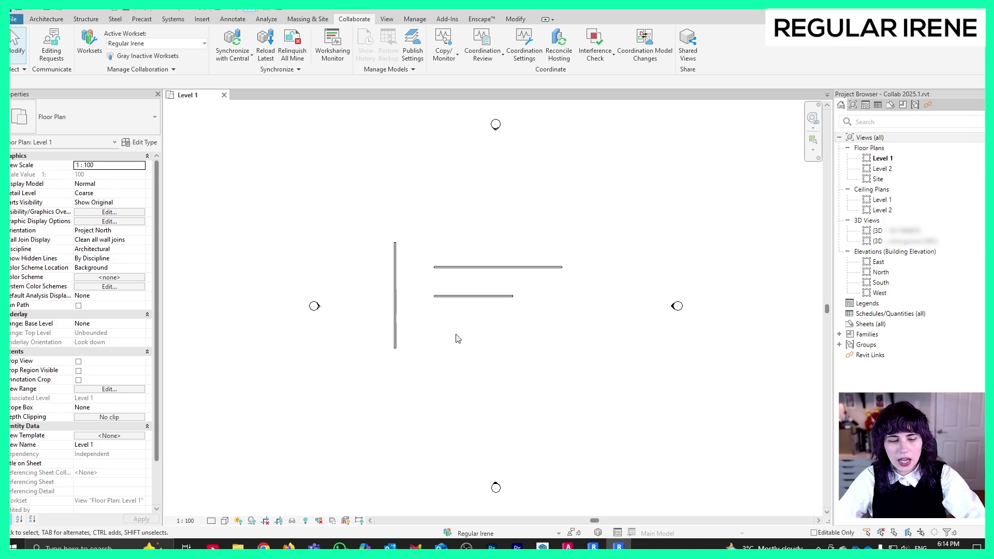
# - Draw a horizontal wall about 15100 mm long below the two existing horizontal walls and synchronize with central
pyautogui.press('w')
pyautogui.press('a')
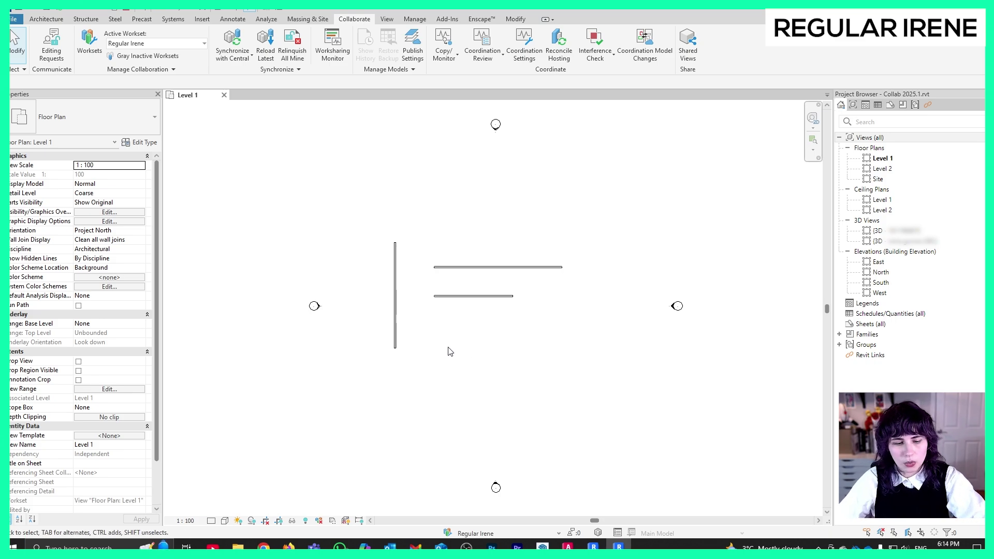
pyautogui.click(433, 325)
pyautogui.click(543, 325)
pyautogui.press('Escape')
pyautogui.press('Escape')
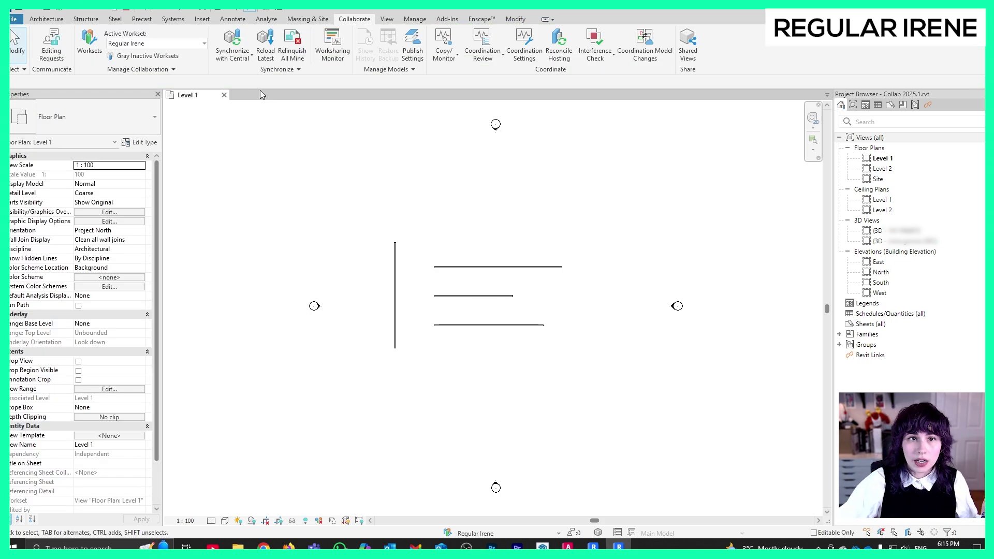
pyautogui.click(241, 42)
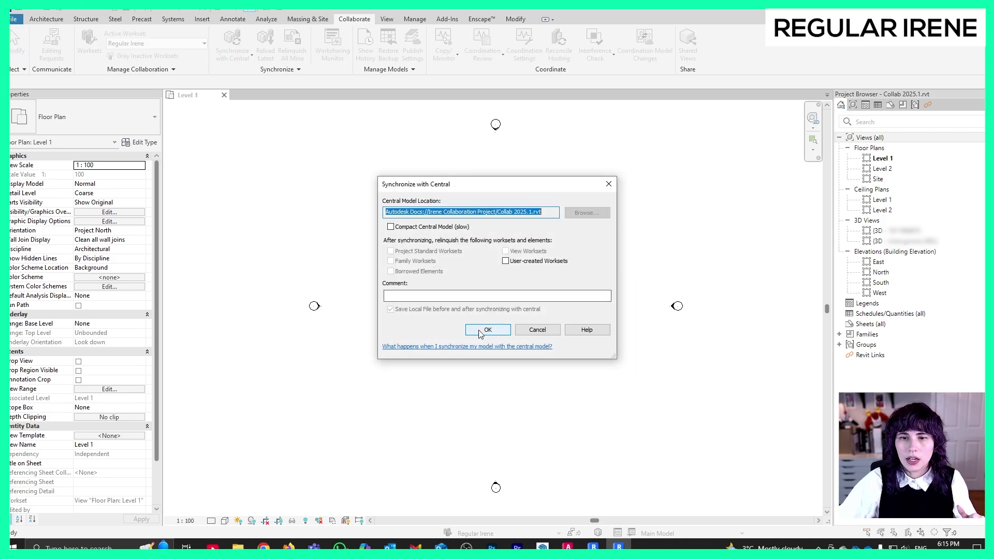
pyautogui.click(479, 334)
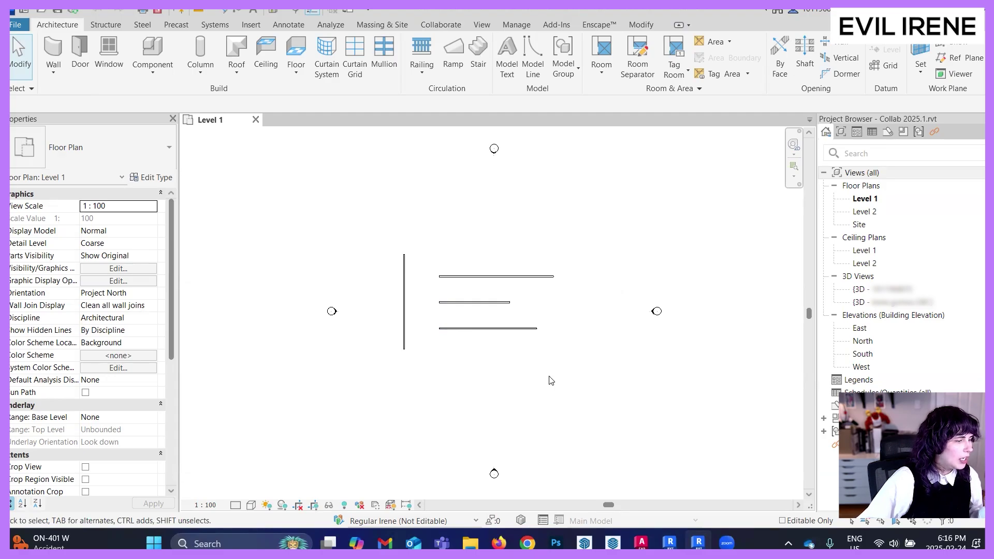
# - Try to move the lowest horizontal wall farther down in the Level 1 plan
pyautogui.click(508, 330)
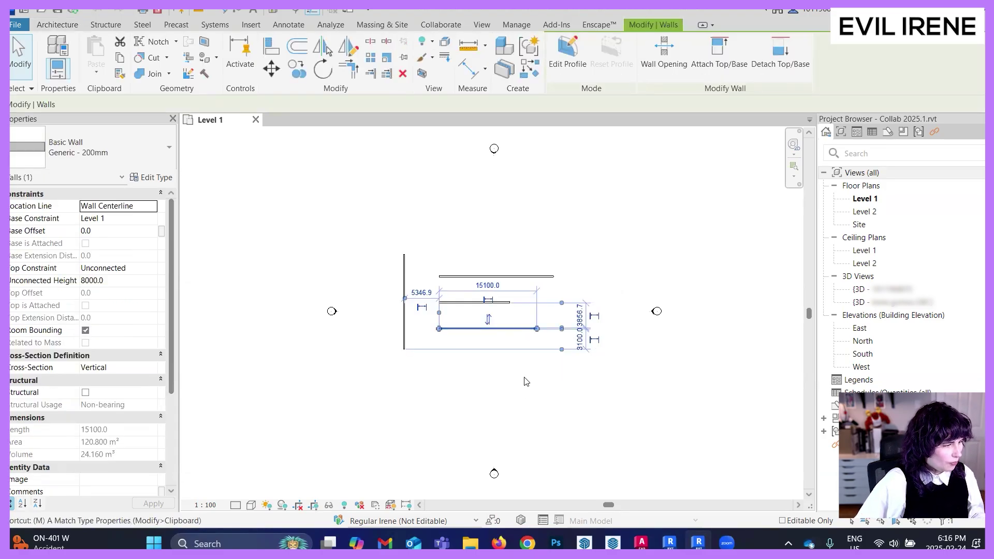
pyautogui.press('m')
pyautogui.press('v')
pyautogui.click(517, 329)
pyautogui.click(522, 369)
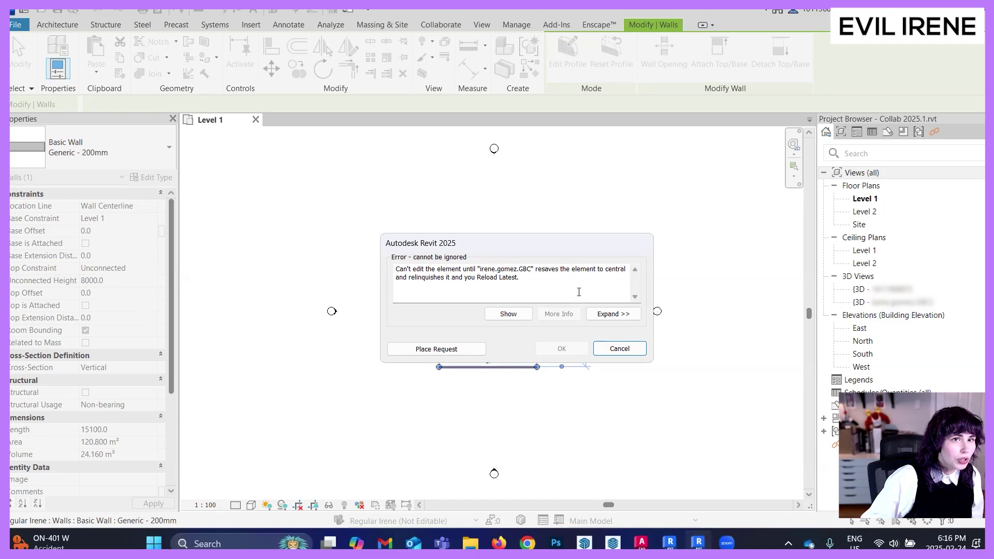
pyautogui.click(619, 349)
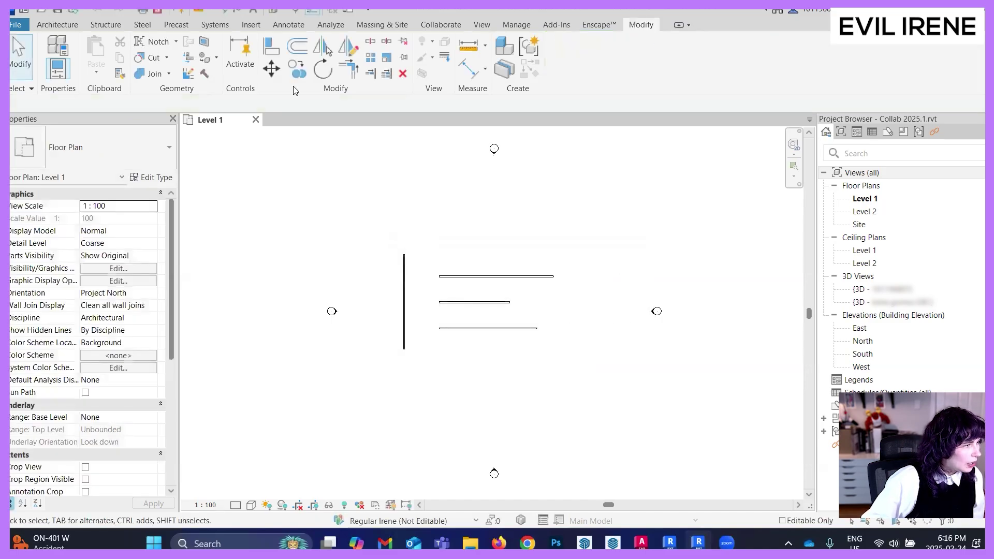
# - Review the names, owners and editable status of the project's worksets
pyautogui.click(435, 28)
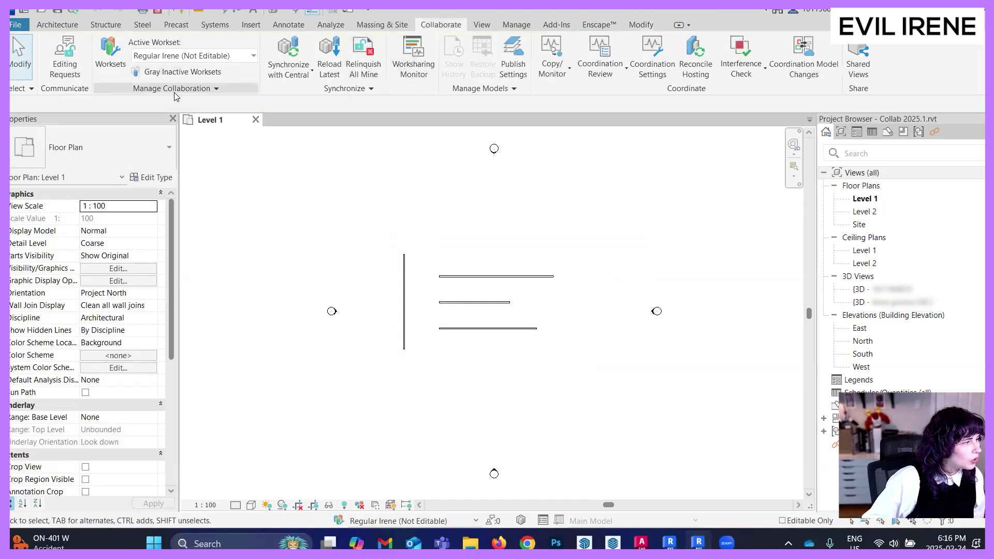
pyautogui.click(110, 55)
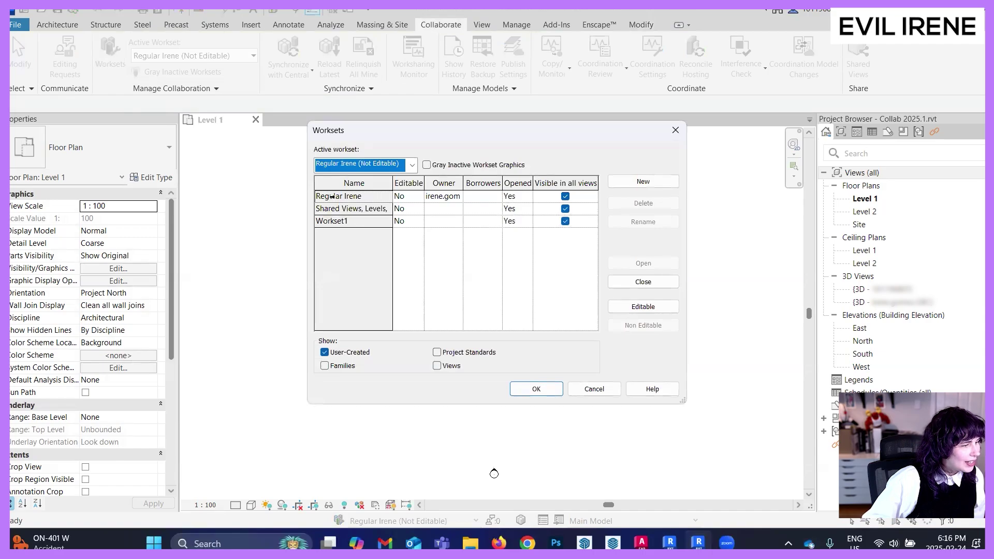
pyautogui.click(675, 130)
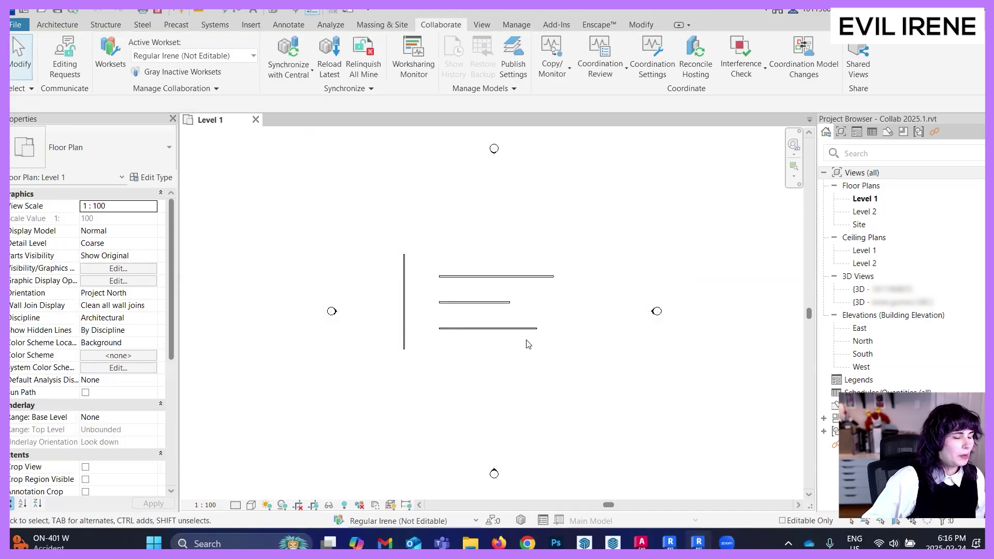
# - Inspect the walls one by one in the default 3D view to see their worksets, and close that view
pyautogui.click(468, 327)
pyautogui.click(588, 381)
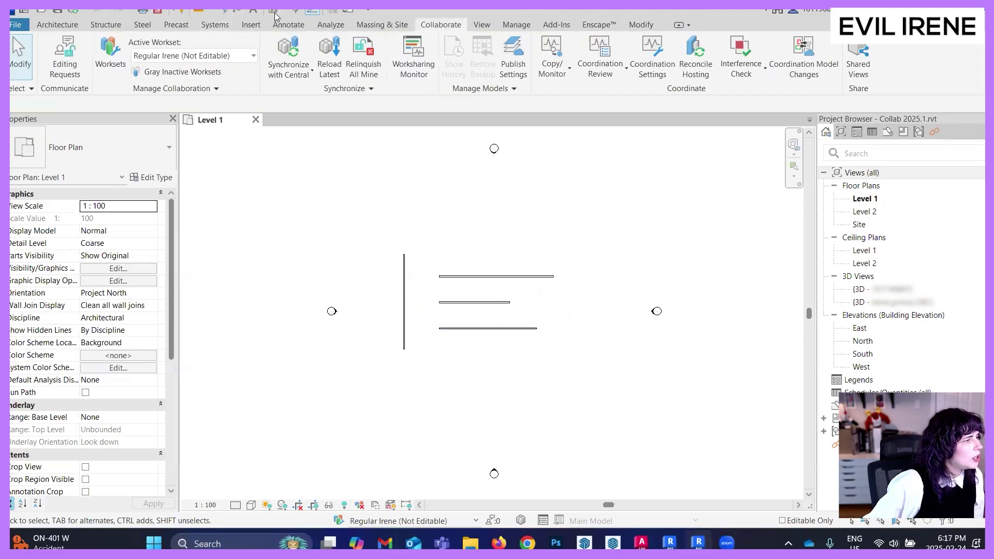
pyautogui.click(482, 359)
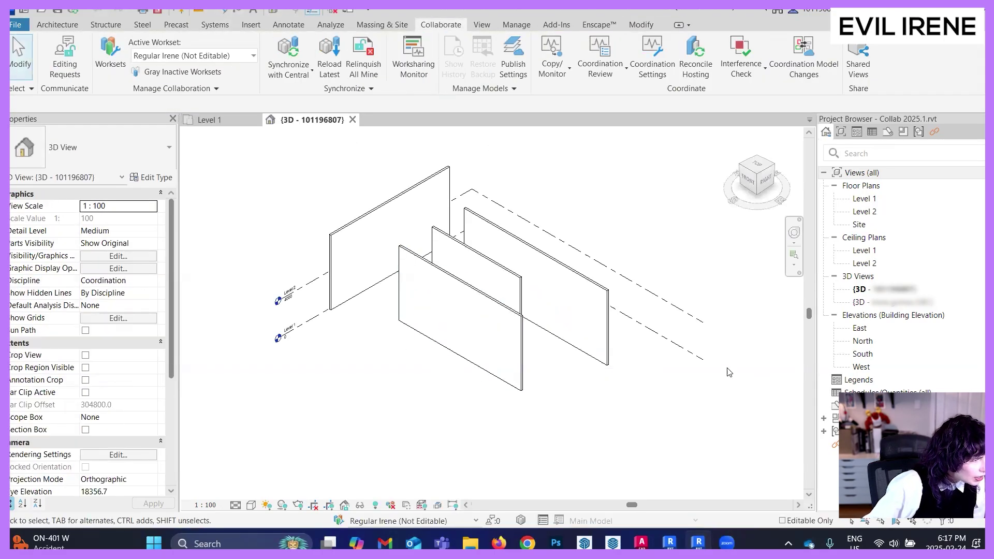
pyautogui.click(645, 400)
pyautogui.click(446, 236)
pyautogui.click(569, 320)
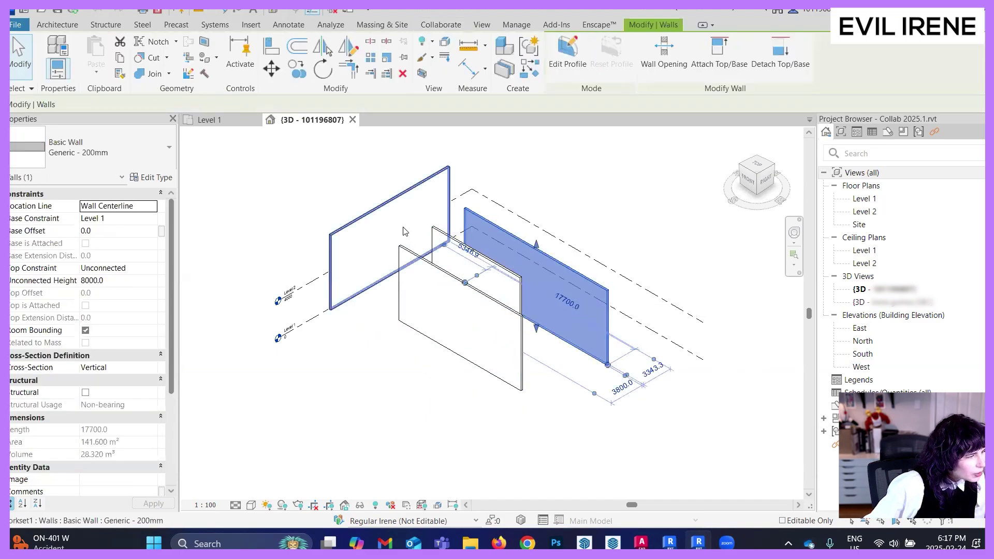
pyautogui.click(388, 233)
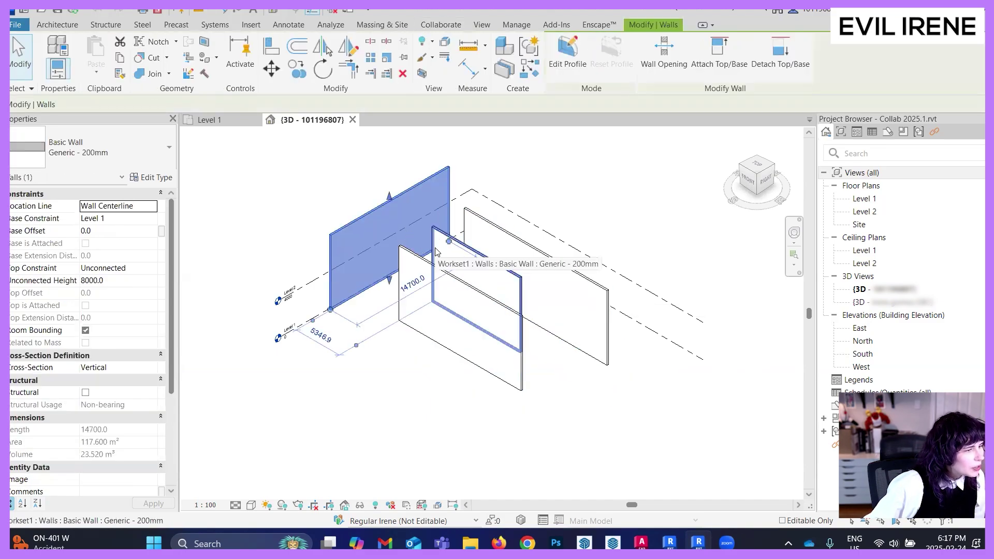
pyautogui.click(486, 365)
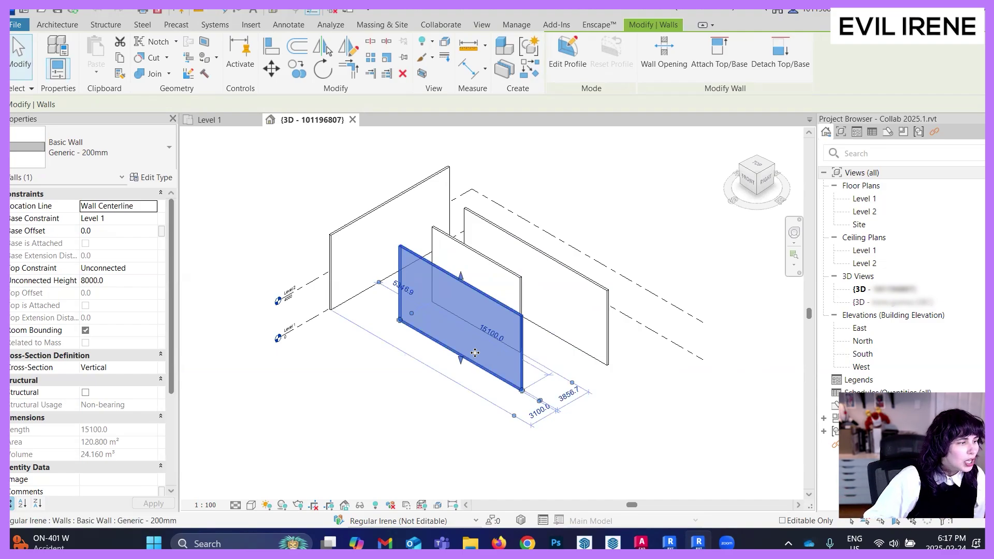
pyautogui.click(353, 120)
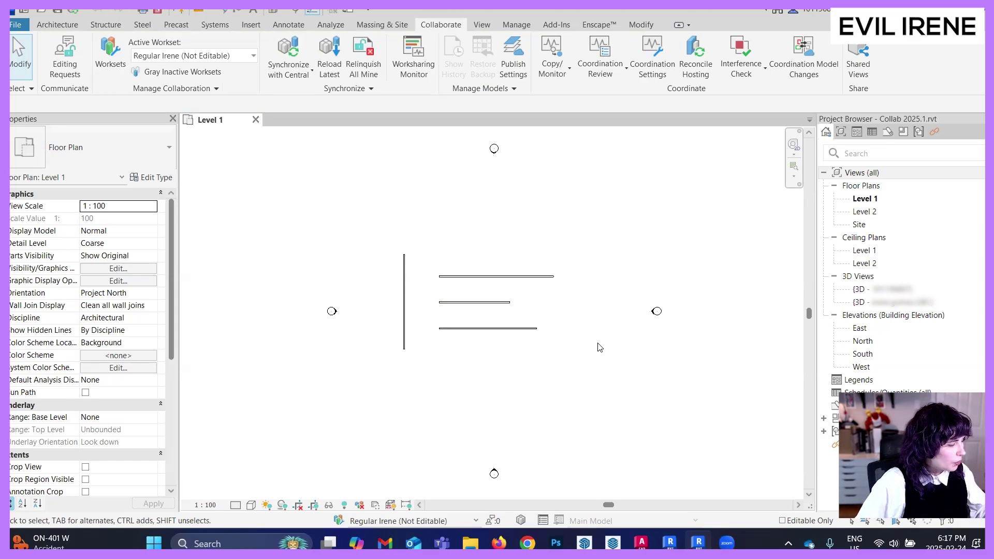
# - Create a workset named "Evil Irene", visible in all views, and make it the active workset
pyautogui.click(102, 64)
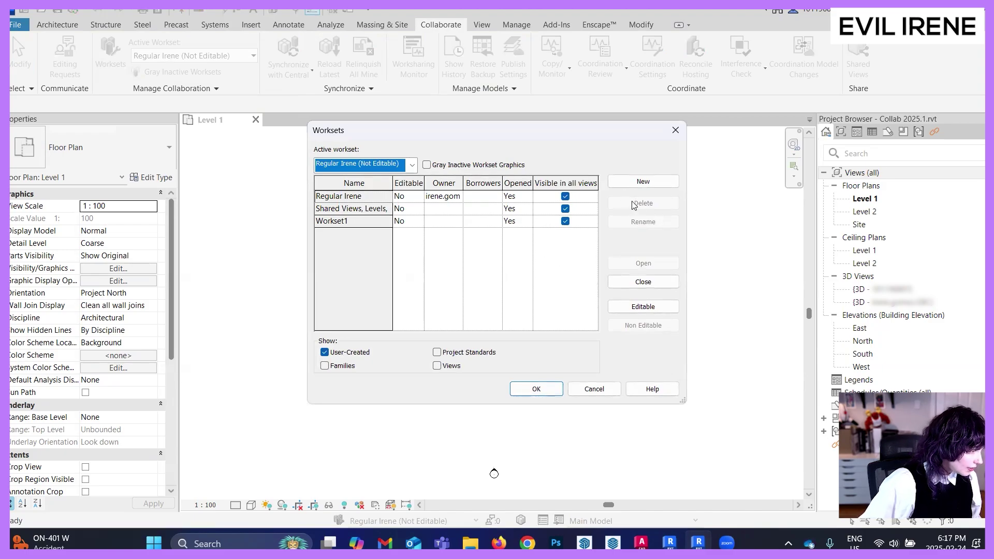
pyautogui.click(643, 181)
pyautogui.write('Evil Irene')
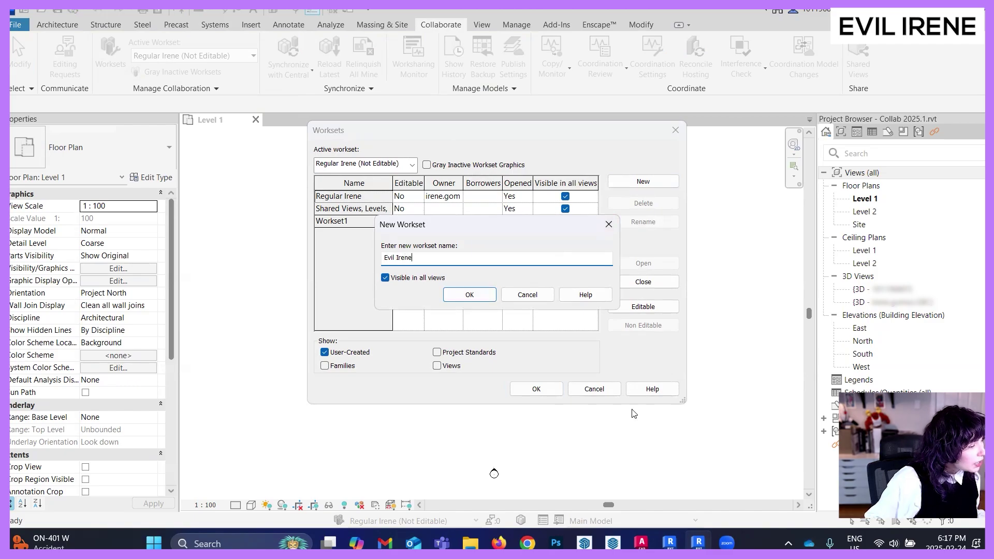
pyautogui.click(486, 299)
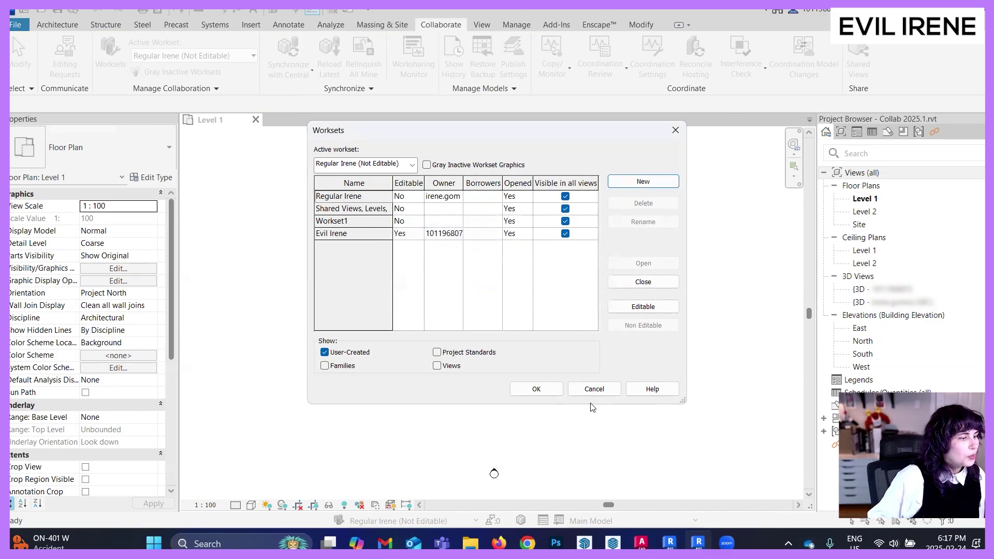
pyautogui.click(535, 389)
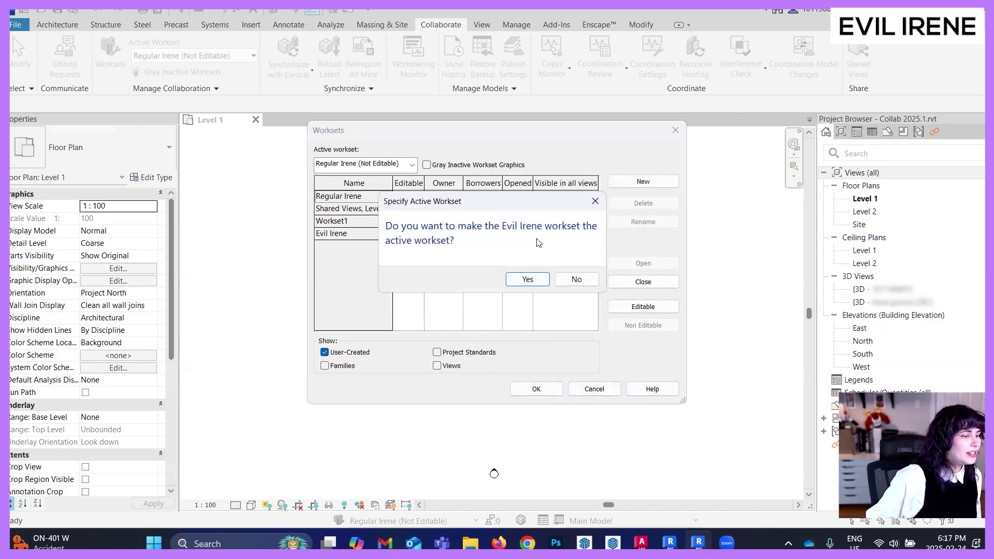
pyautogui.click(536, 282)
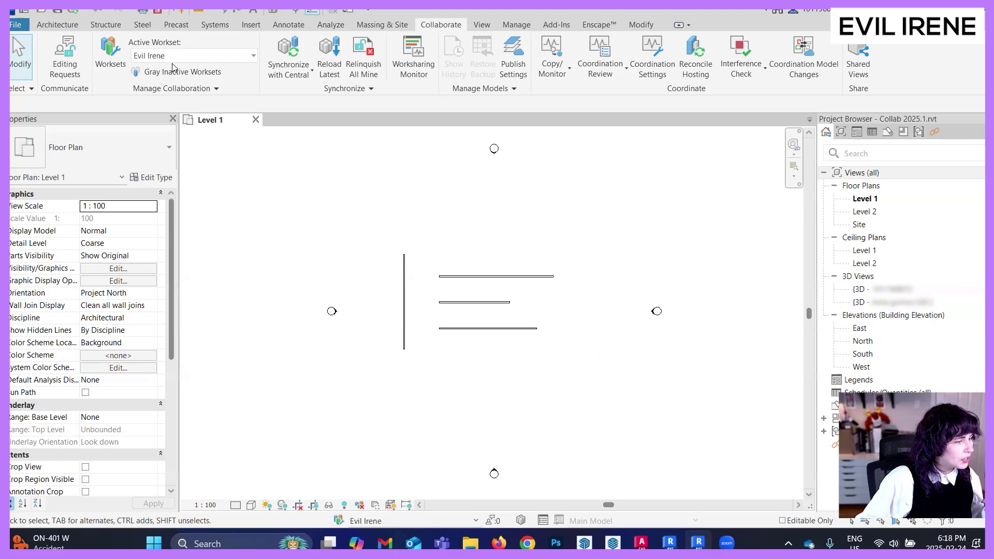
# - Draw a vertical wall about 14700 mm long on the east side of the Level 1 plan, opposite the existing vertical wall
pyautogui.press('w')
pyautogui.press('a')
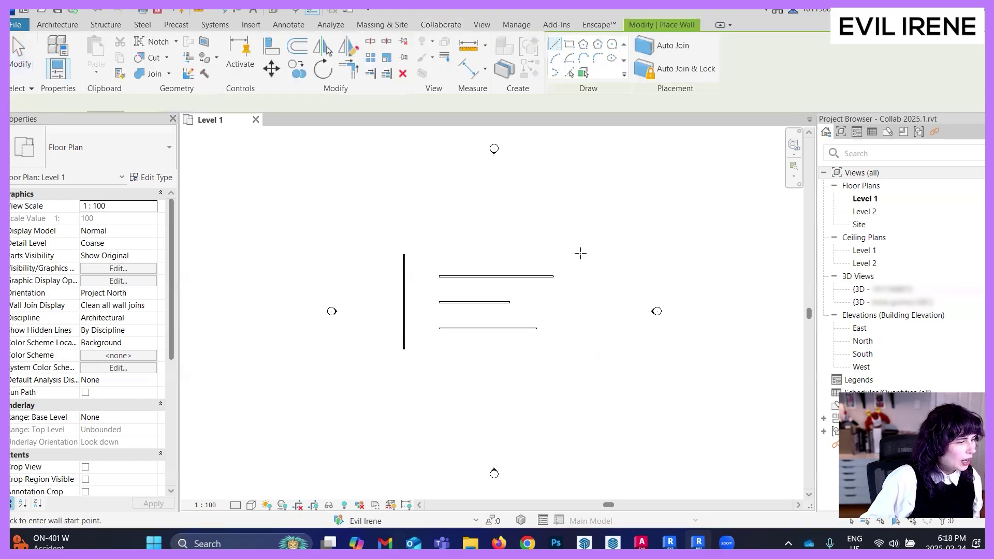
pyautogui.click(586, 254)
pyautogui.click(585, 349)
pyautogui.press('Escape')
pyautogui.press('Escape')
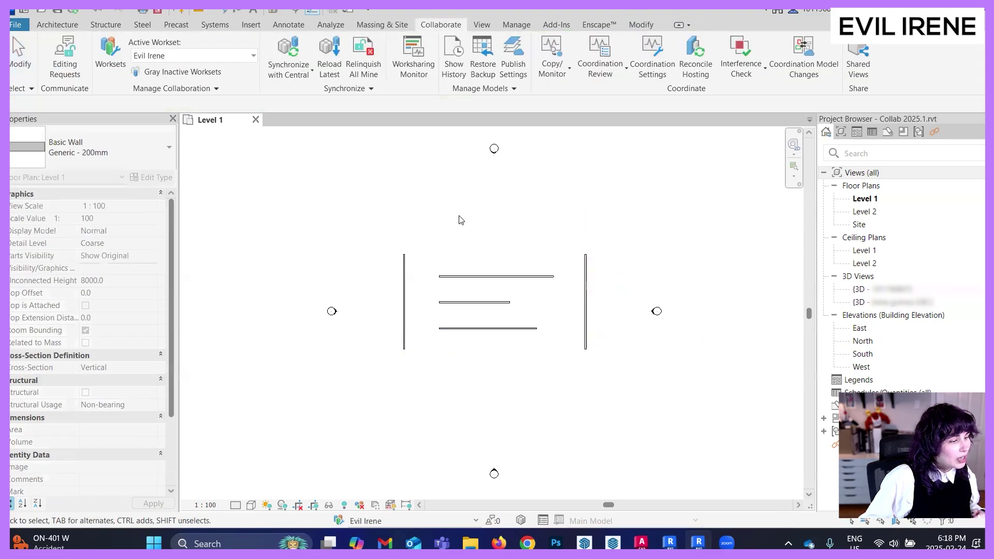
# - Check the workset of the east vertical wall in its properties and synchronize the model with central
pyautogui.click(587, 279)
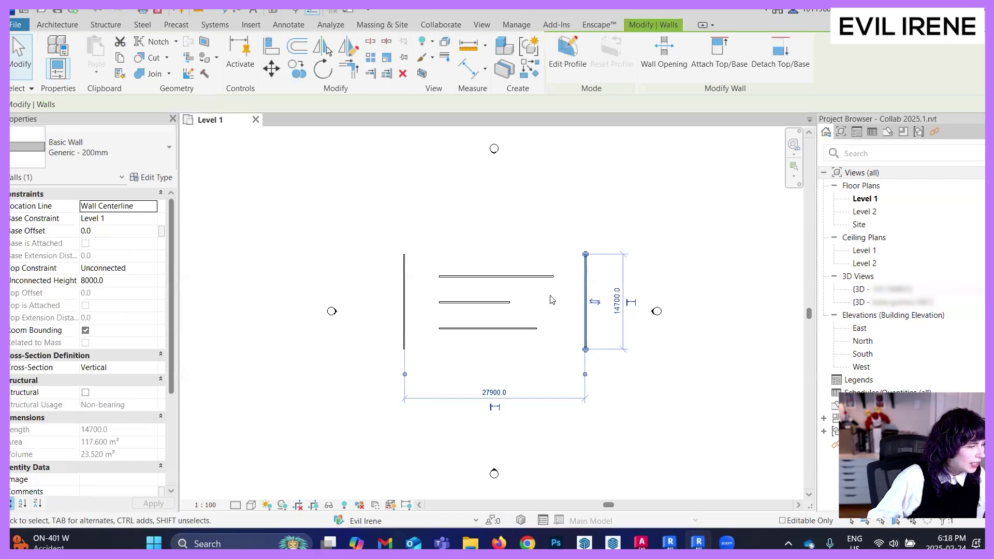
pyautogui.scroll(-5, 139, 257)
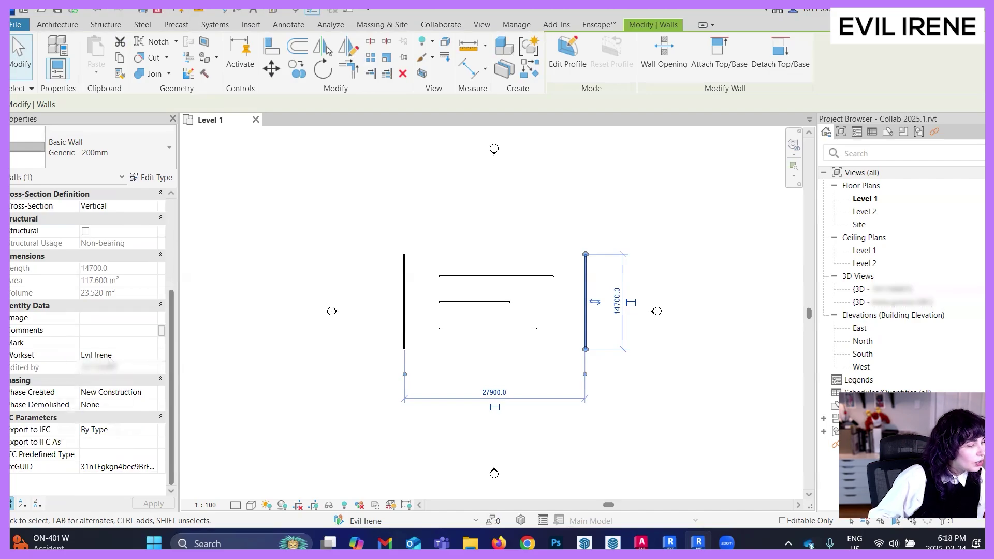
pyautogui.click(360, 335)
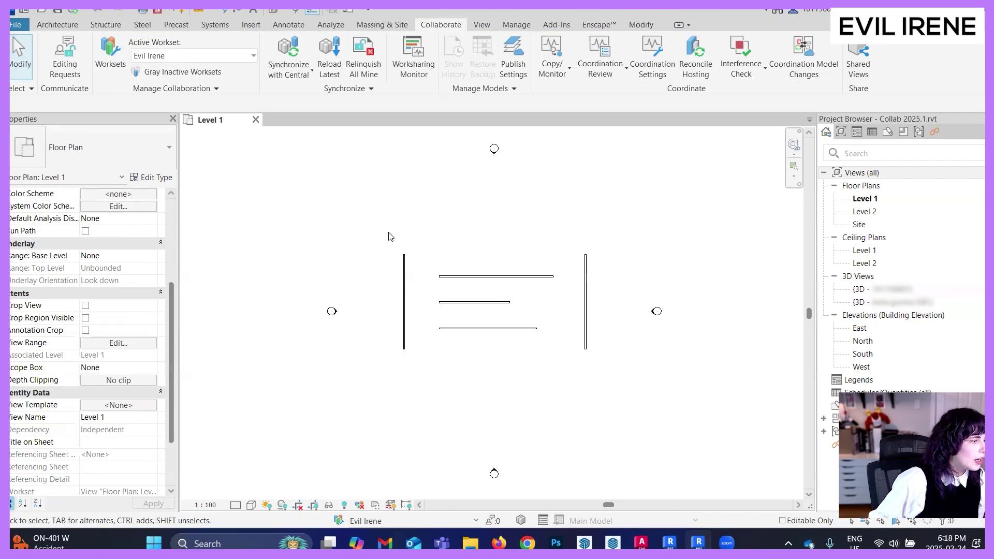
pyautogui.click(294, 48)
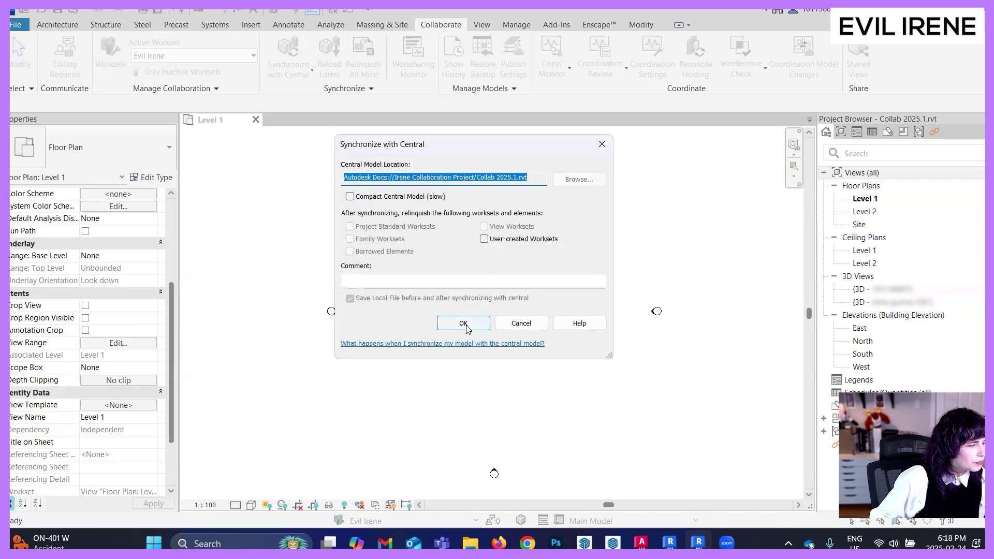
pyautogui.click(465, 320)
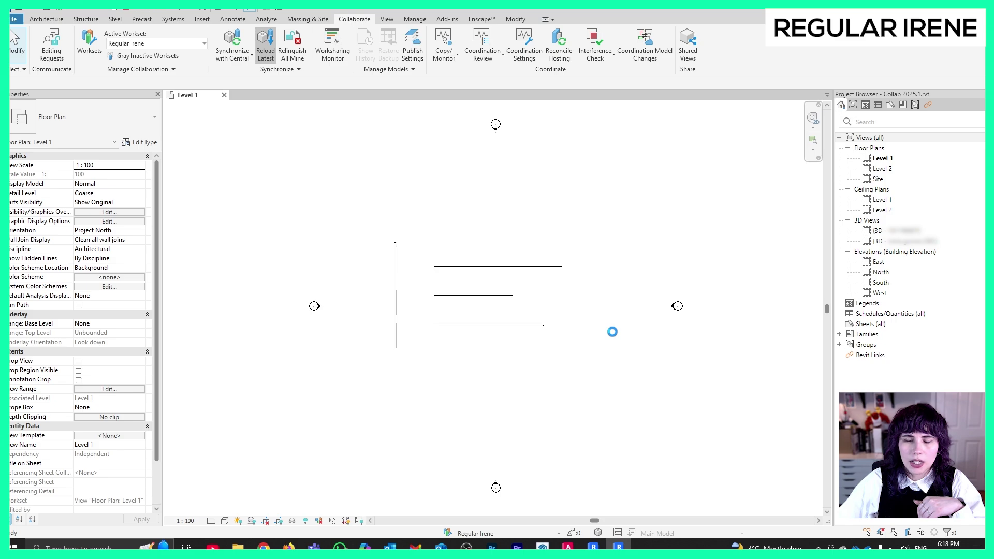
# - Try to move the east vertical wall farther east, about 33000 mm from the west vertical wall
pyautogui.click(599, 331)
pyautogui.moveTo(598, 341); pyautogui.dragTo(636, 359)
pyautogui.moveTo(897, 444); pyautogui.dragTo(516, 251)
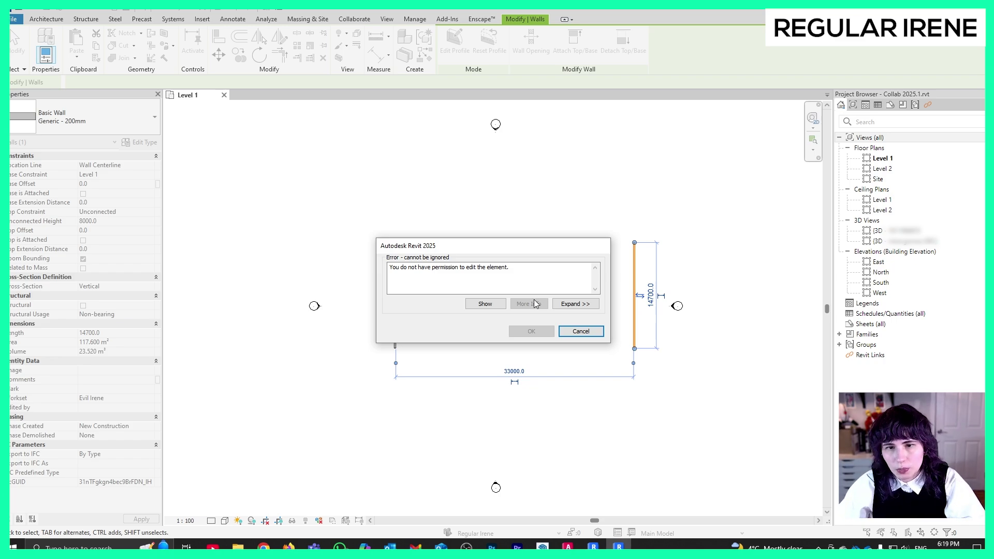
pyautogui.click(581, 331)
# - Try to delete the east vertical wall from the Level 1 plan
pyautogui.press('Delete')
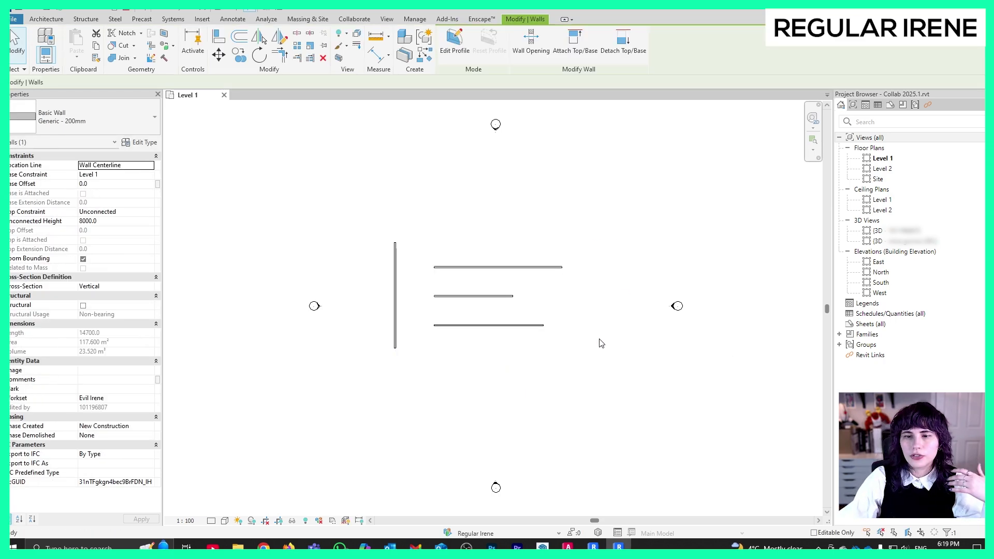
pyautogui.click(579, 332)
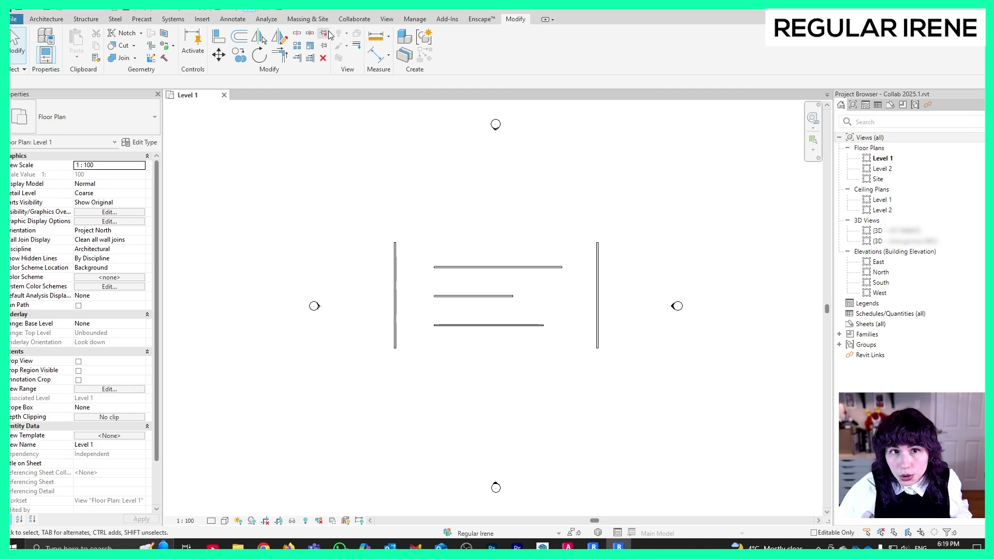
# - Delete the "Regular Irene" workset and move its elements to Workset1
pyautogui.click(362, 20)
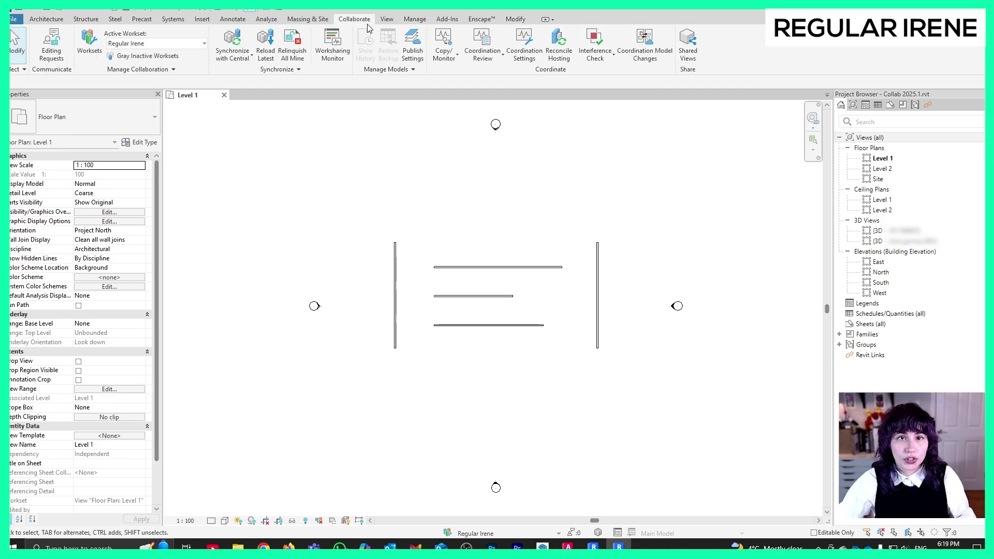
pyautogui.click(93, 54)
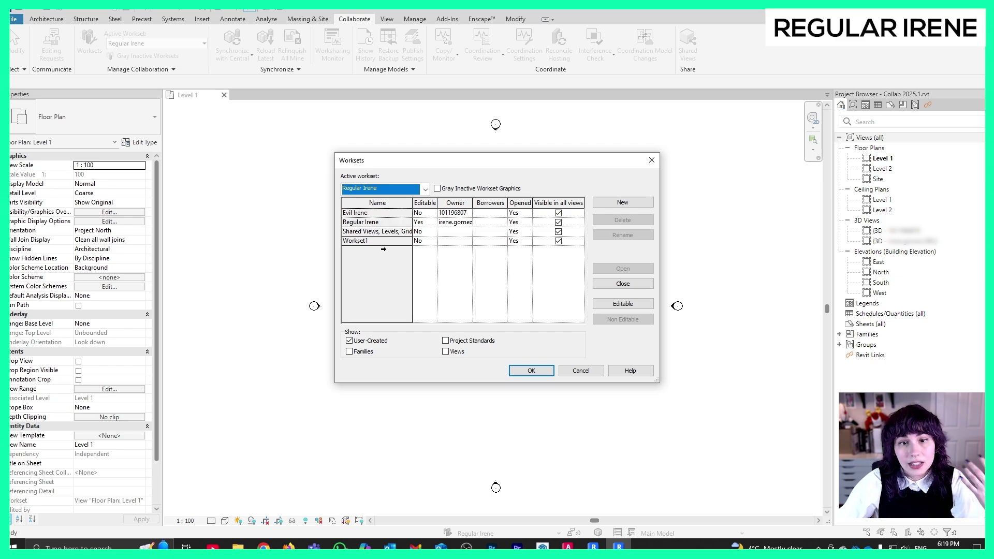
pyautogui.click(368, 212)
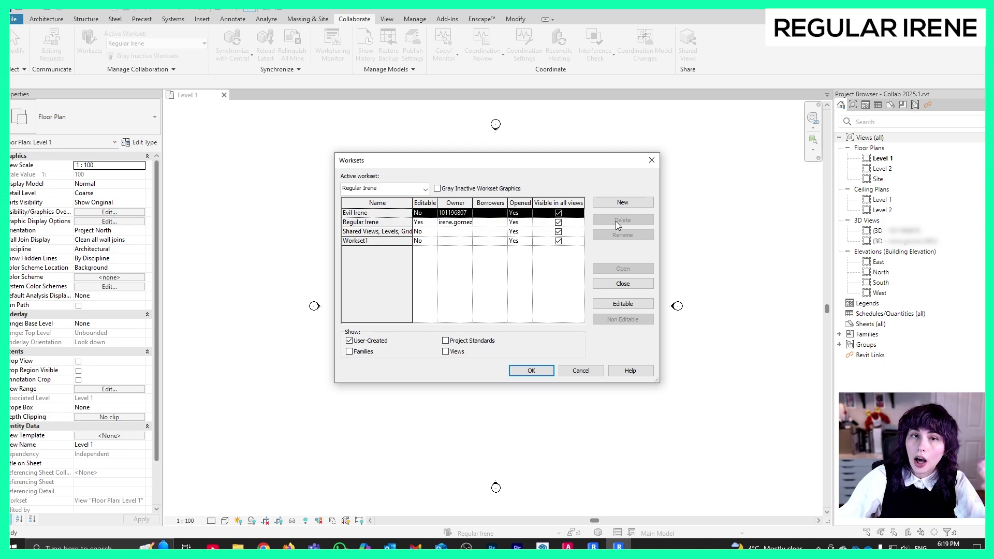
pyautogui.click(364, 222)
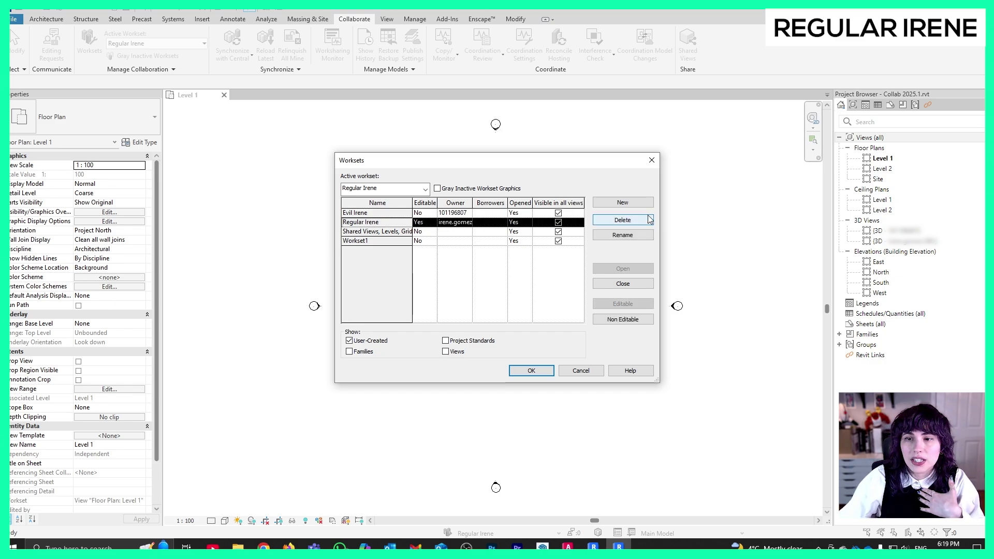
pyautogui.click(615, 223)
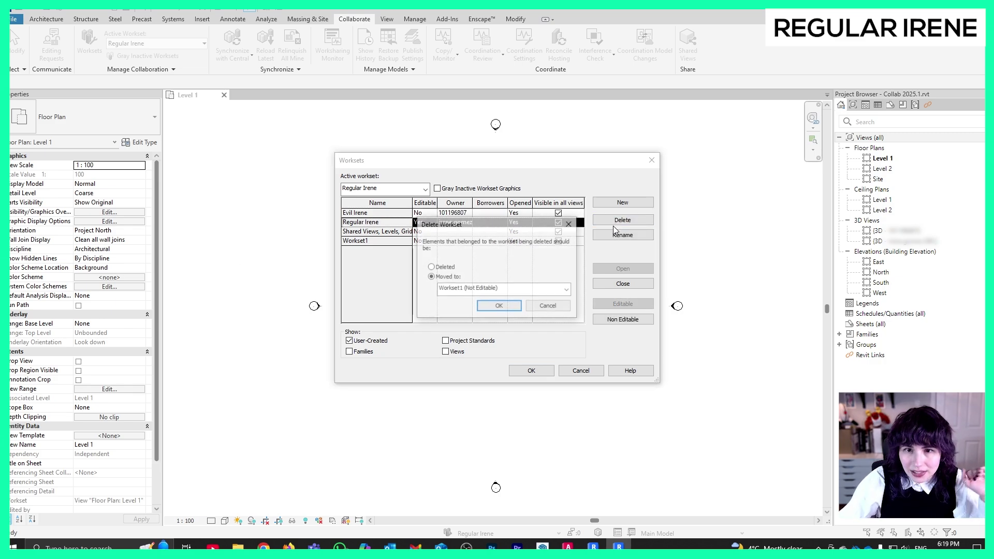
pyautogui.click(498, 307)
pyautogui.click(532, 371)
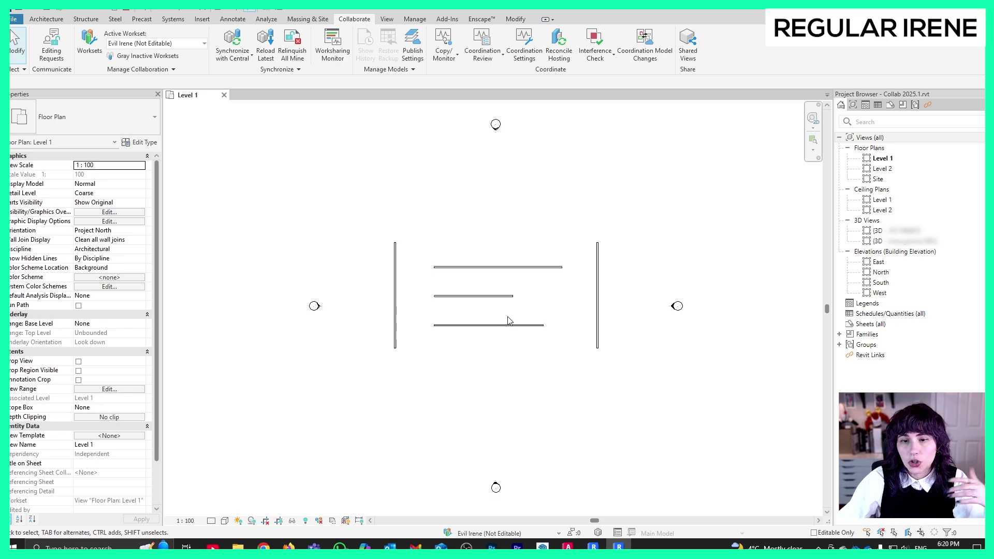
# - Check the workset and current editor of the lowest horizontal wall in its properties
pyautogui.click(484, 327)
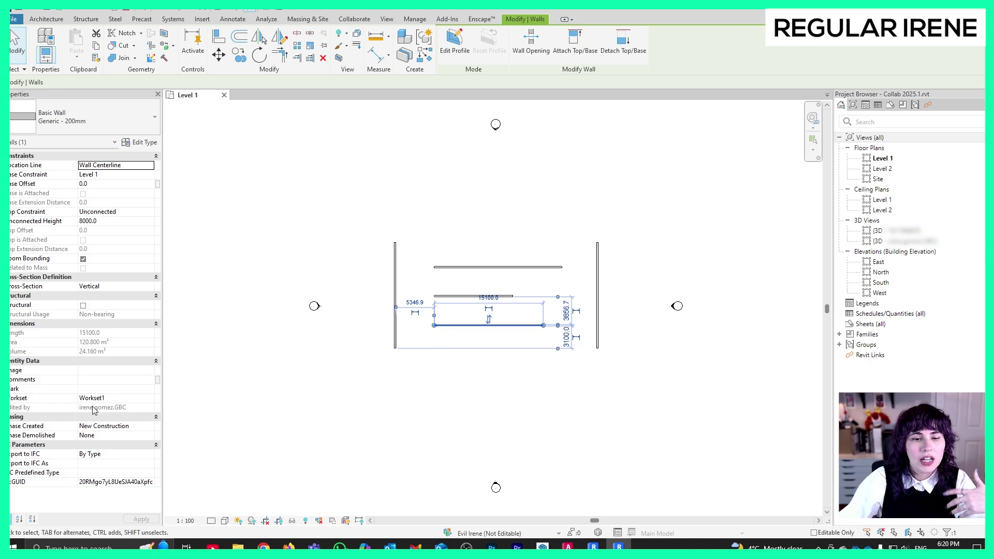
pyautogui.click(552, 381)
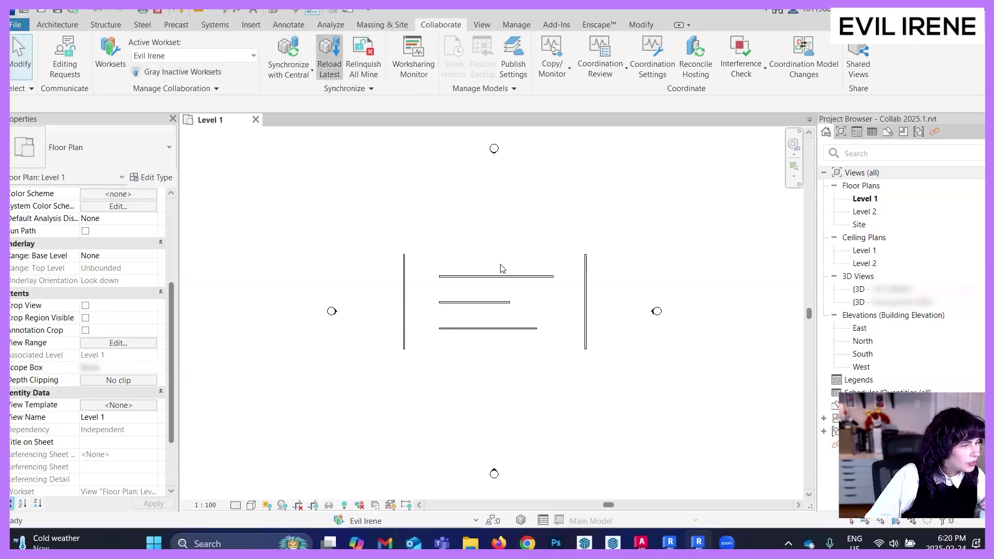
# - In the Evil Irene session, move the lowest horizontal wall about 3000 mm south
pyautogui.click(538, 327)
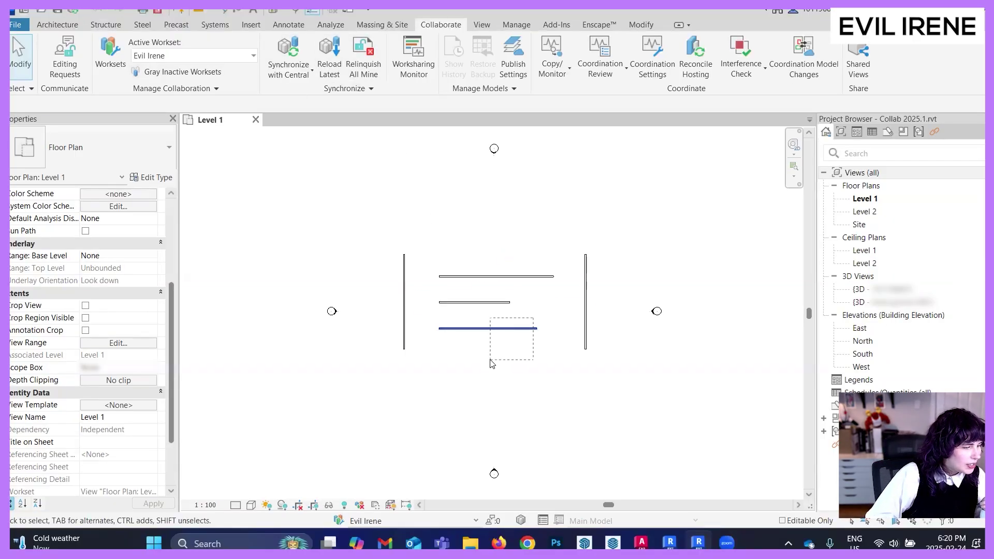
pyautogui.press('m')
pyautogui.press('v')
pyautogui.click(648, 324)
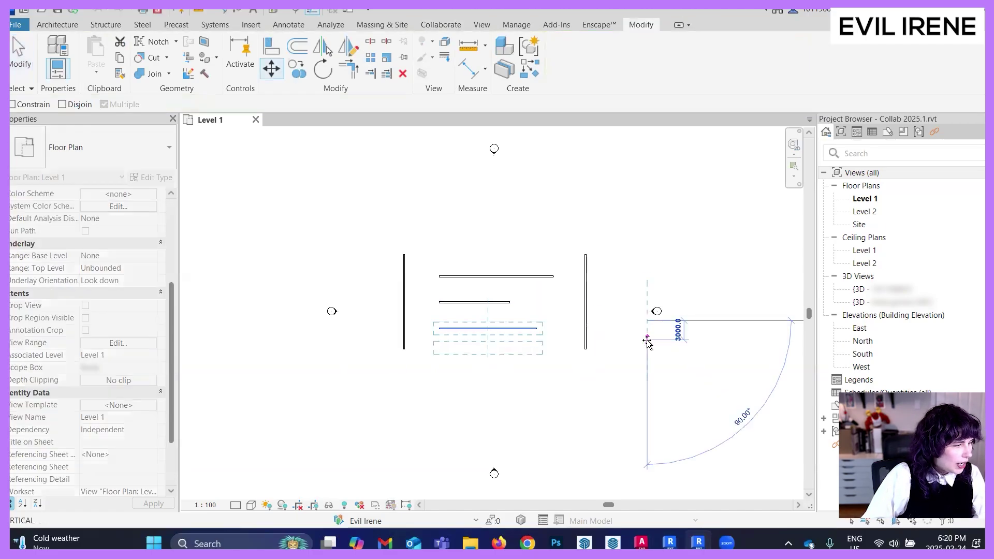
pyautogui.click(649, 340)
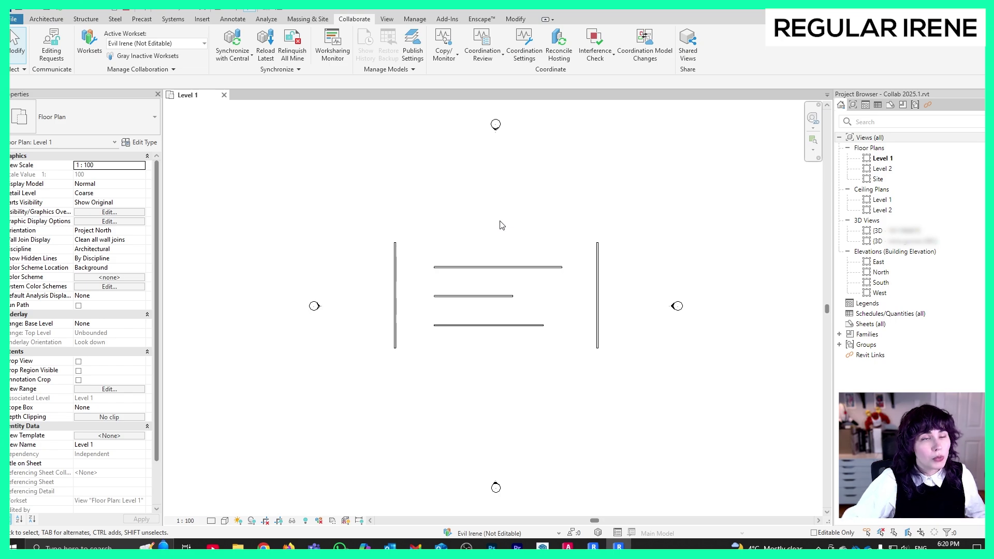
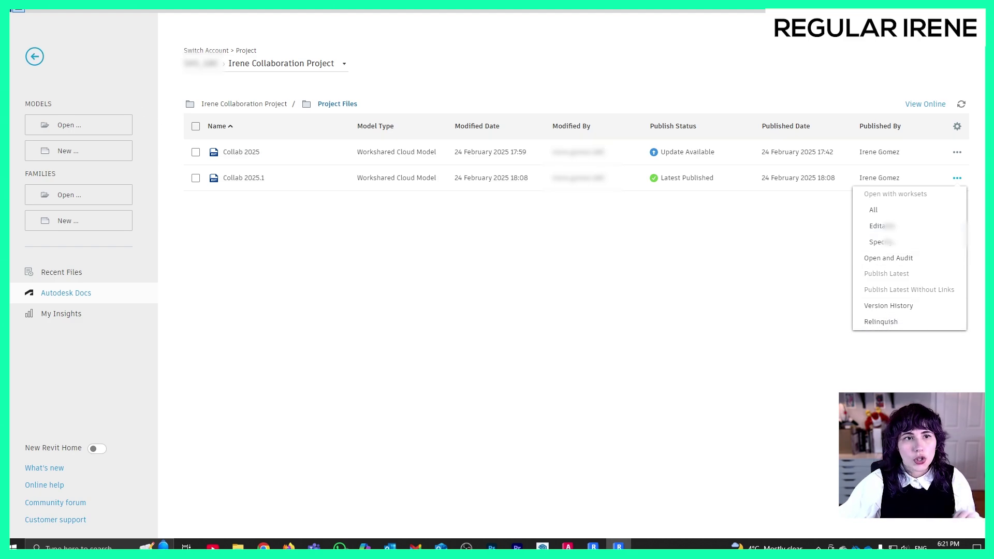
# - In the Regular Irene session, return from the home page to the Level 1 plan and relinquish all owned elements
pyautogui.click(37, 56)
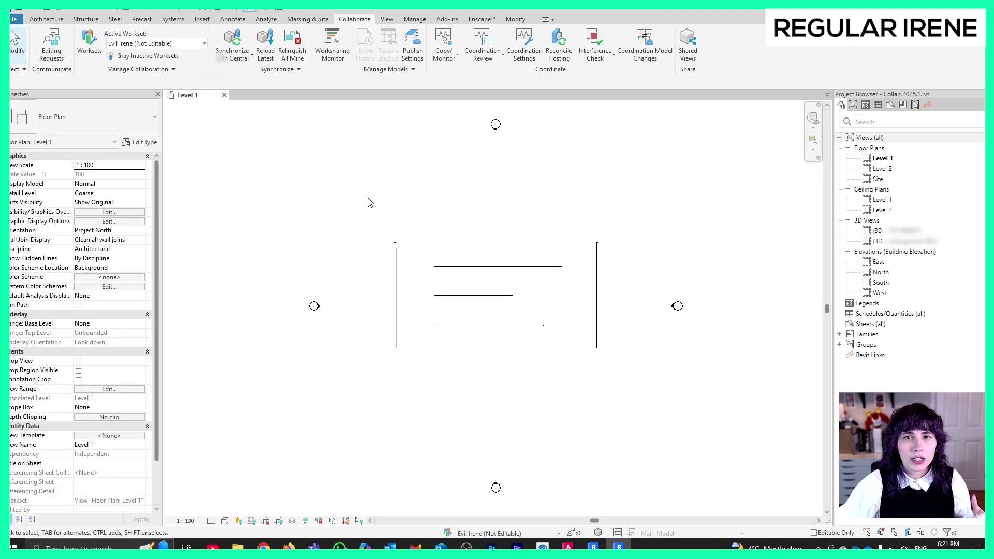
pyautogui.click(297, 56)
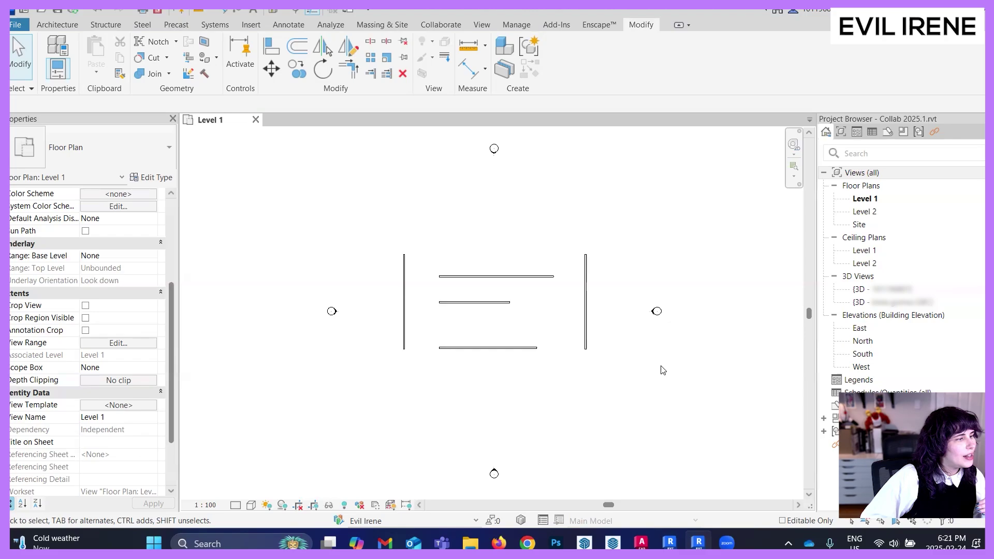
# - In the Evil Irene session, try to relinquish all owned elements without synchronizing the wall move
pyautogui.click(449, 27)
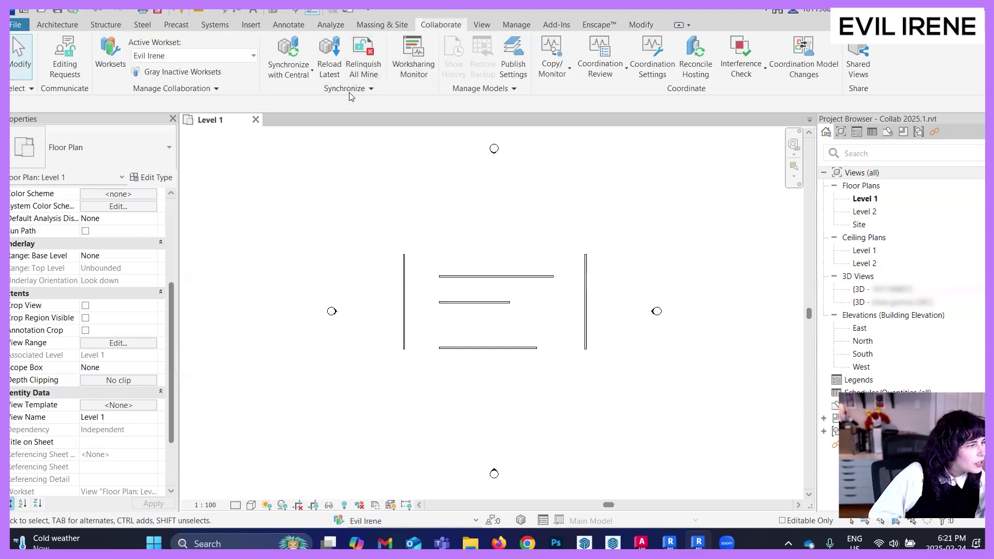
pyautogui.click(362, 52)
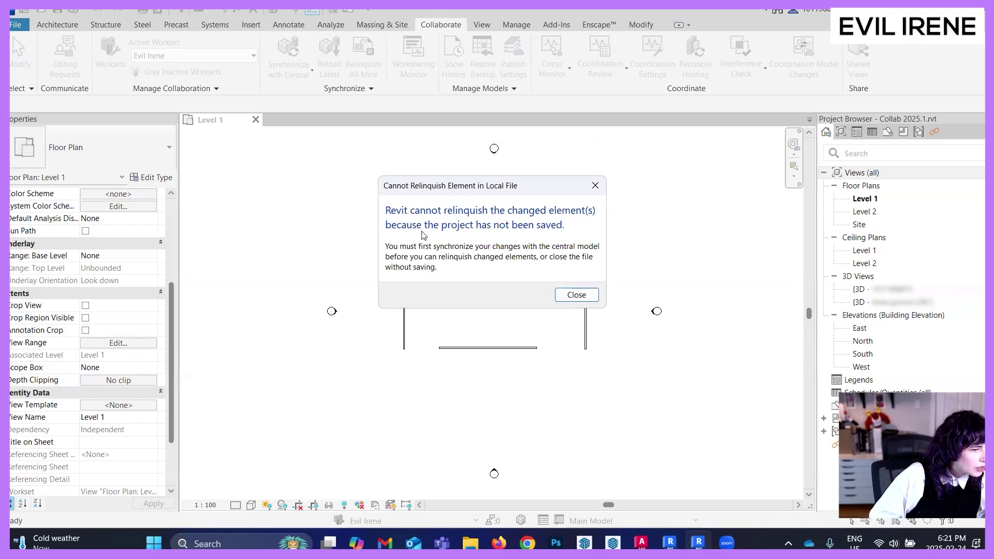
pyautogui.click(595, 186)
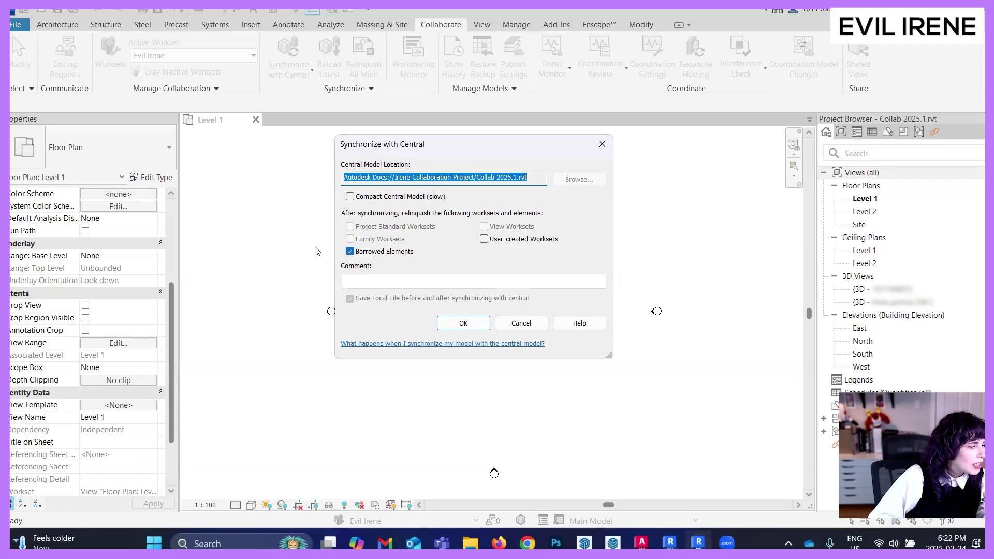
# - Synchronize the model with central, relinquishing both user-created worksets and borrowed elements
pyautogui.click(485, 241)
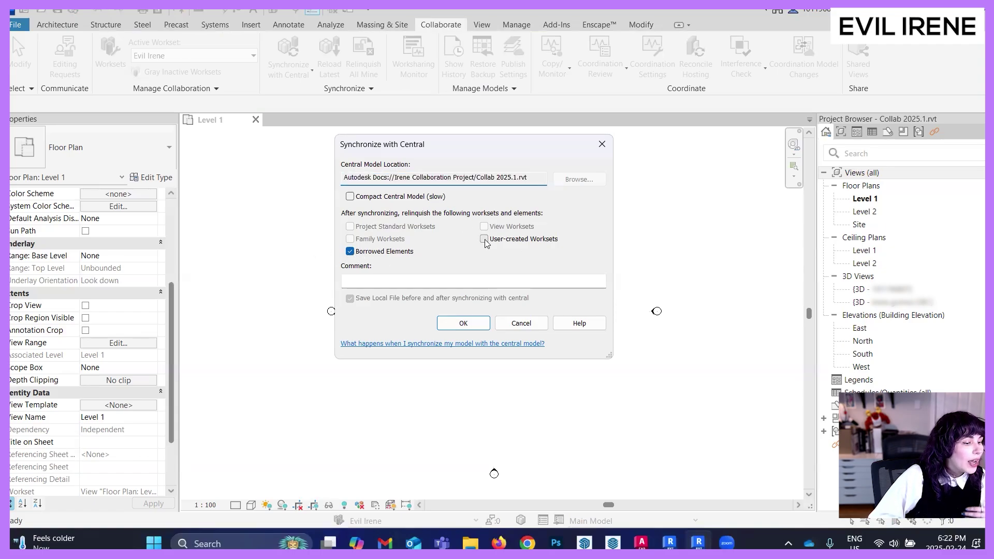
pyautogui.click(484, 240)
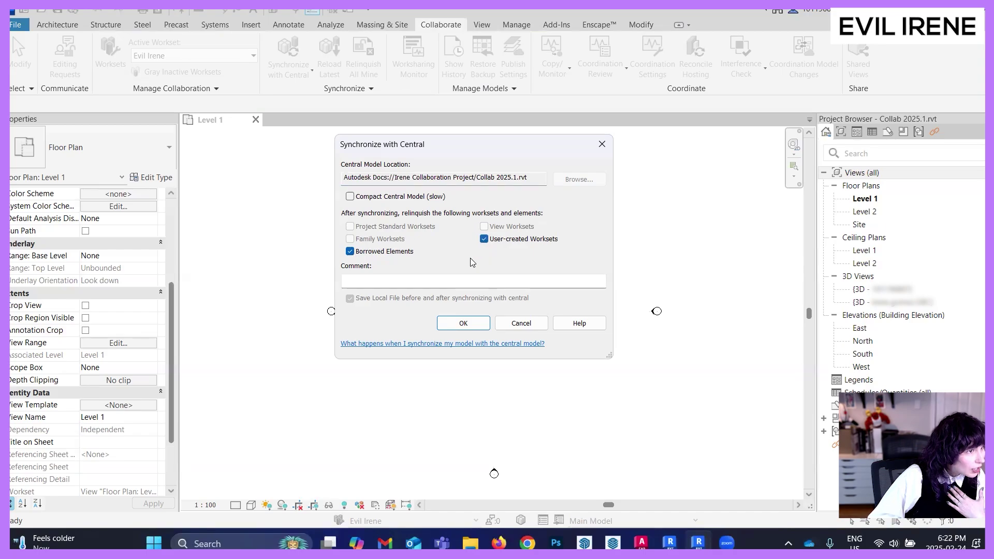
pyautogui.click(464, 323)
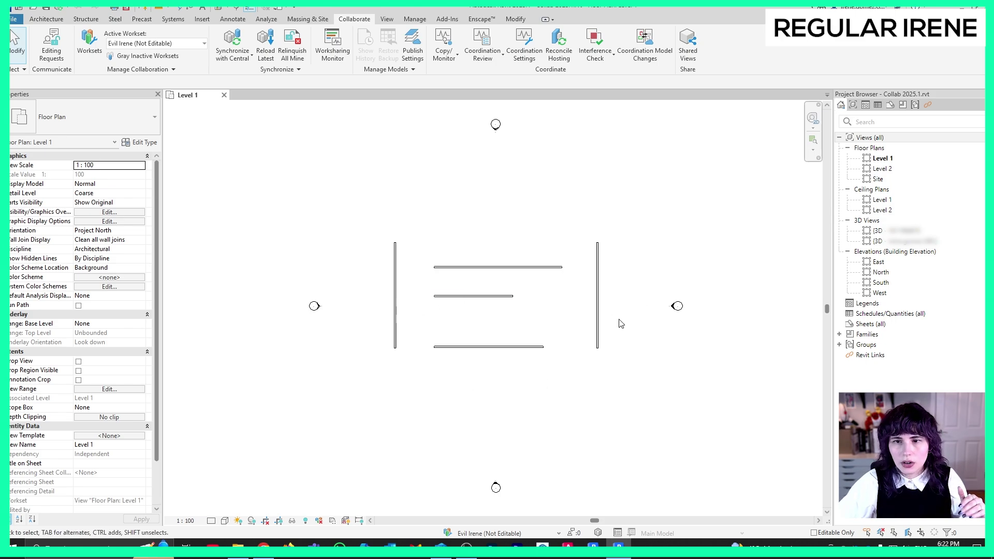
# - In the Regular Irene session, move the east vertical wall farther east, keeping it short of the East elevation marker
pyautogui.click(598, 322)
pyautogui.press('m')
pyautogui.press('v')
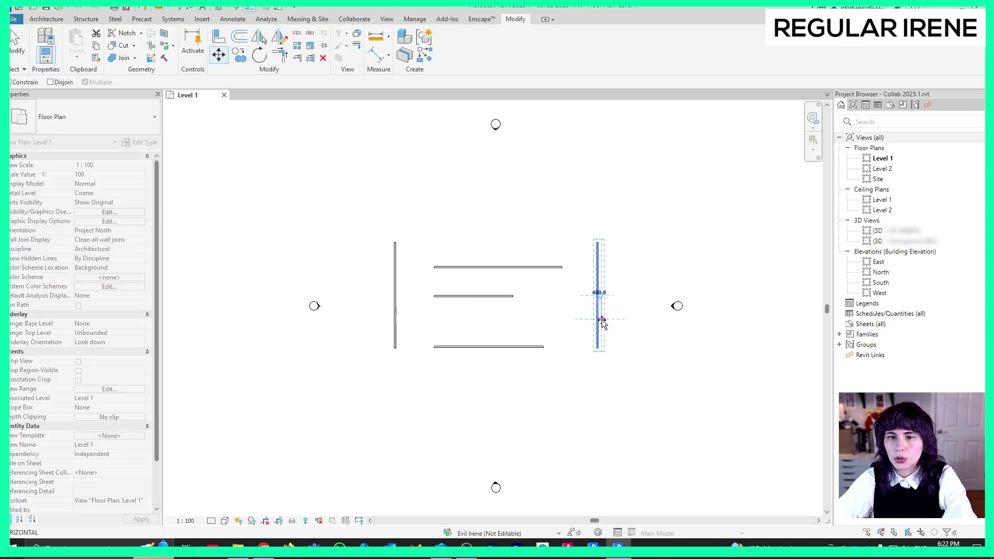
pyautogui.click(601, 319)
pyautogui.click(632, 317)
pyautogui.click(707, 394)
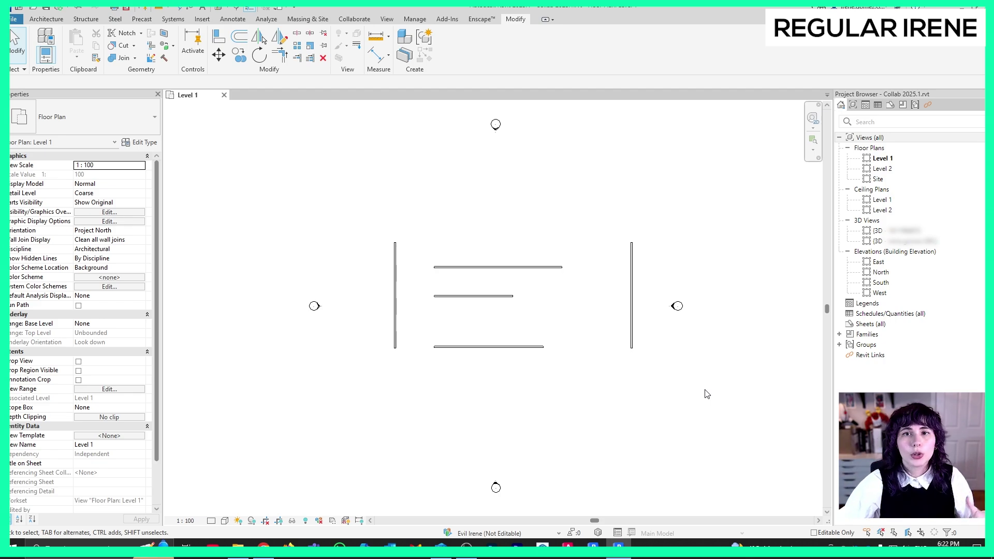
# - Review the relinquish options for synchronizing with central, leaving them without synchronizing
pyautogui.click(370, 20)
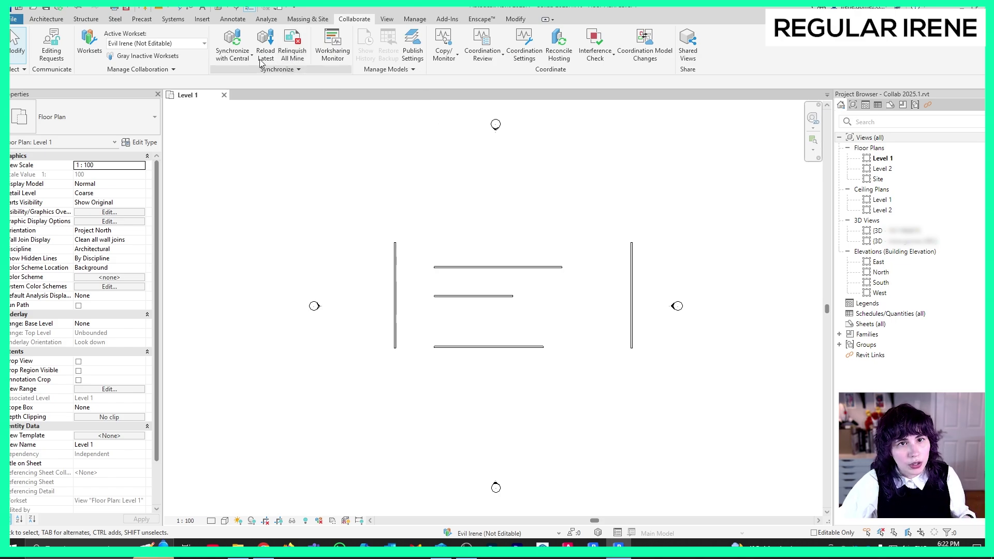
pyautogui.click(234, 41)
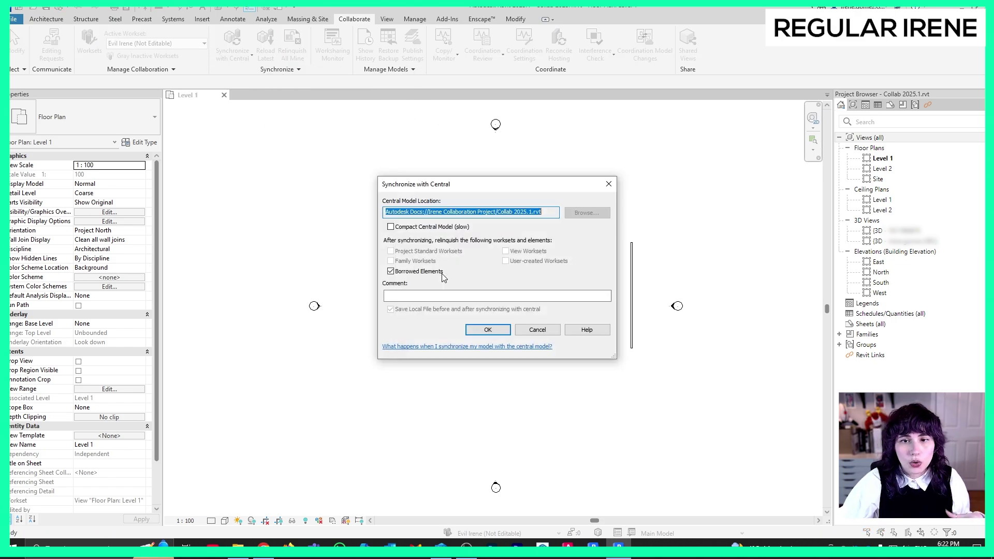
pyautogui.click(608, 184)
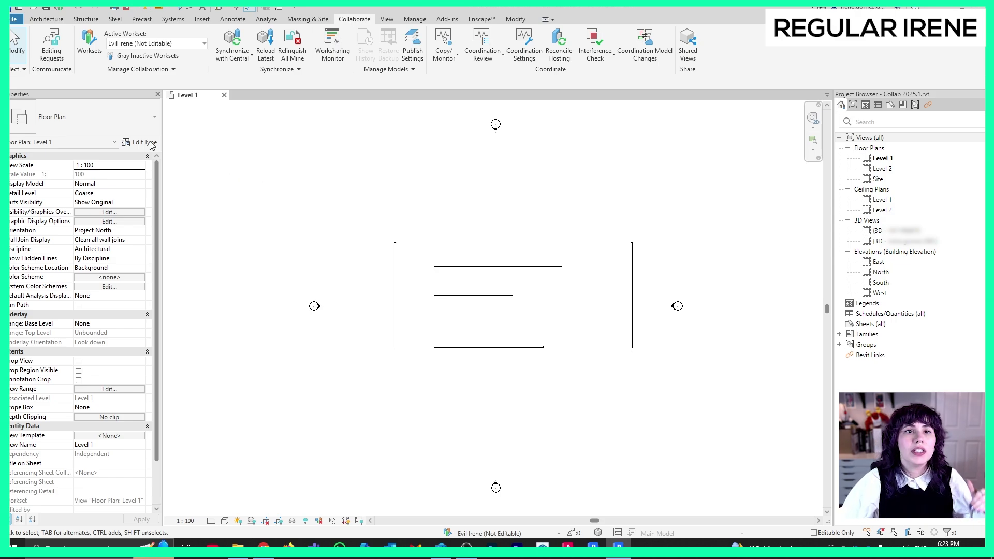
# - From the Autodesk Docs project files, force the listed team member to relinquish ownership of elements in Collab 2025.1
pyautogui.click(21, 8)
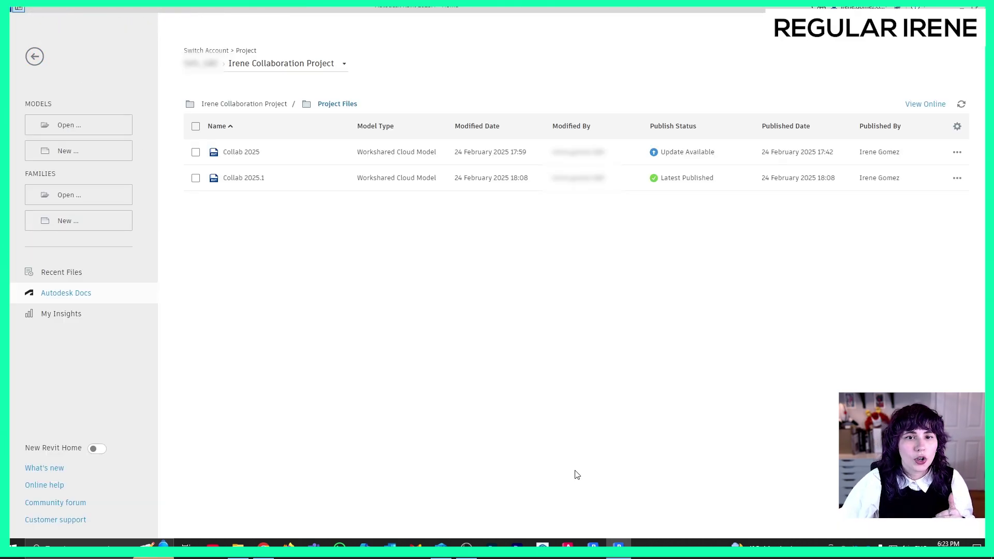
pyautogui.click(957, 177)
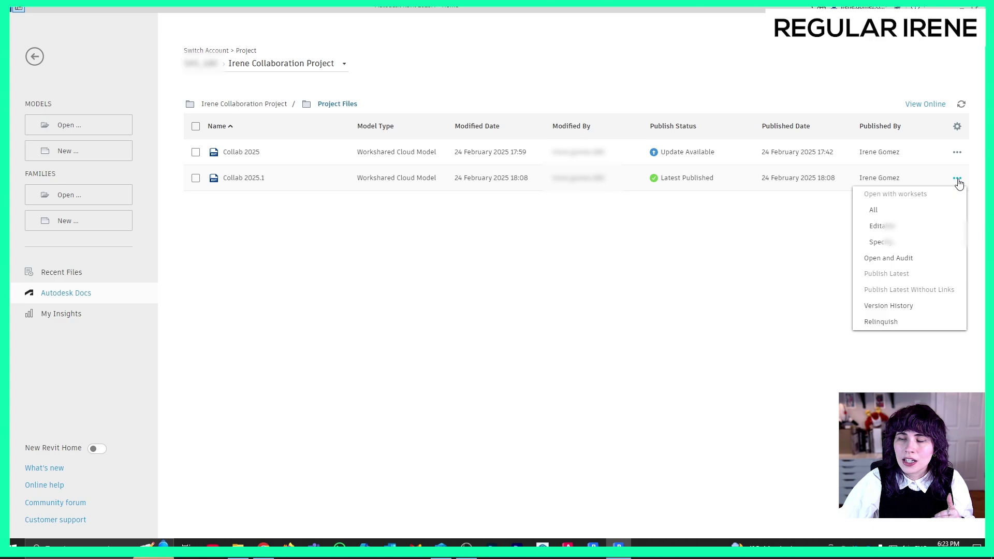
pyautogui.click(888, 322)
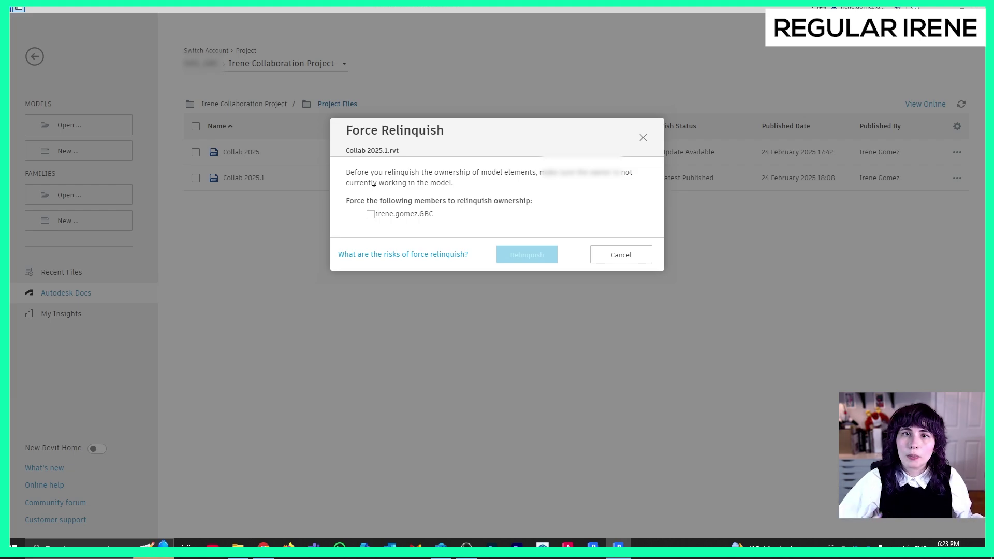
pyautogui.click(371, 214)
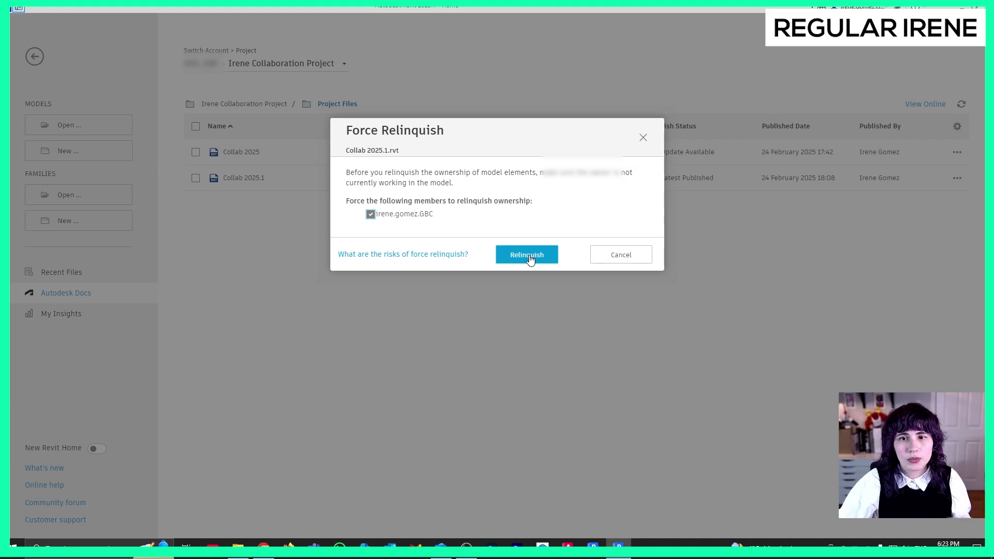
pyautogui.click(530, 259)
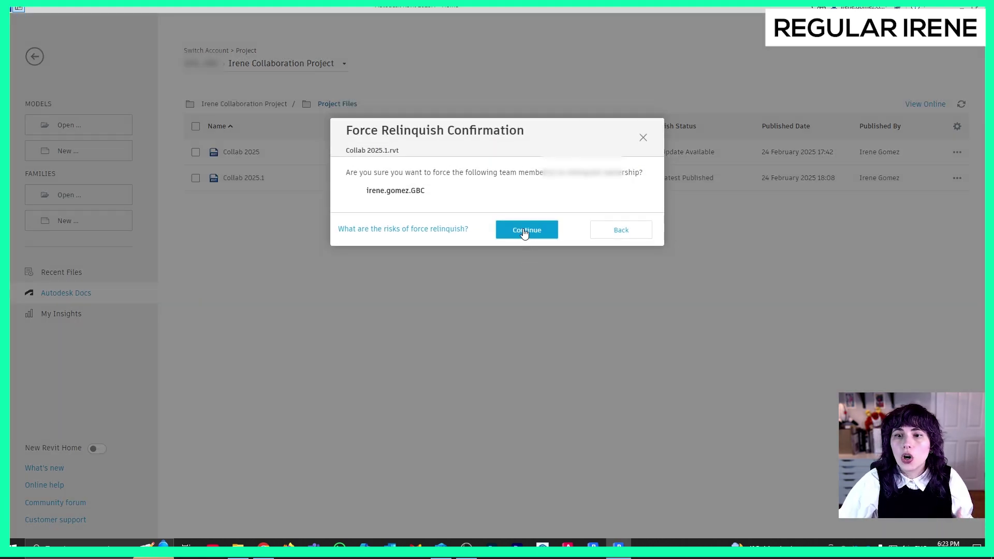
pyautogui.click(525, 234)
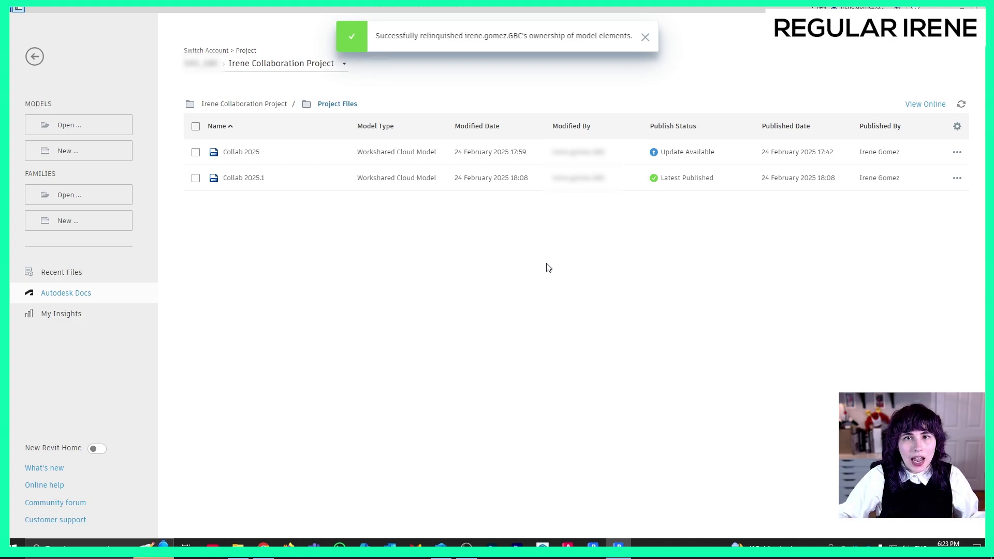
# - Check whether any team member still owns elements in the Collab 2025.1 cloud model
pyautogui.click(957, 178)
pyautogui.click(870, 324)
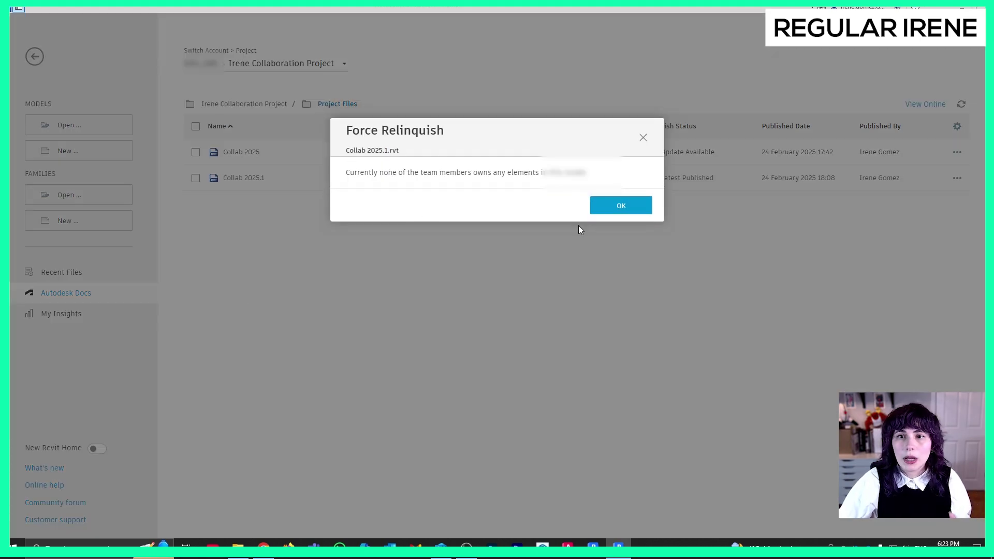
pyautogui.click(624, 208)
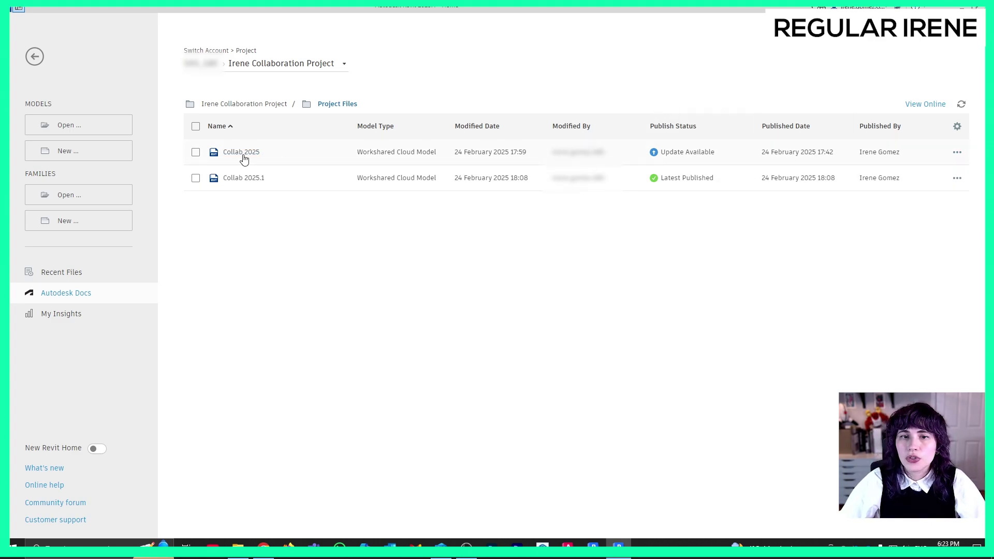
# - Force the listed team member to relinquish ownership of elements in the Collab 2025 cloud model
pyautogui.click(957, 152)
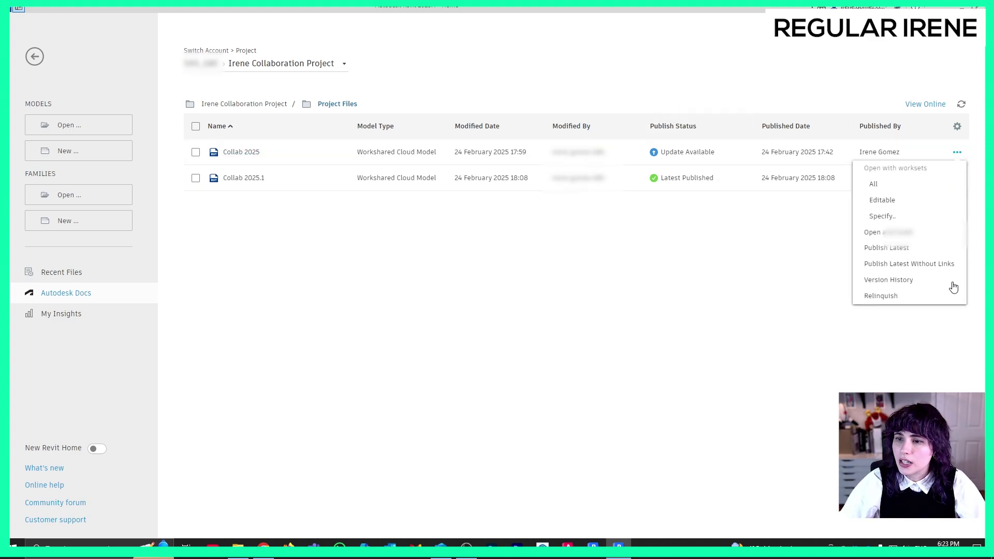
pyautogui.click(890, 291)
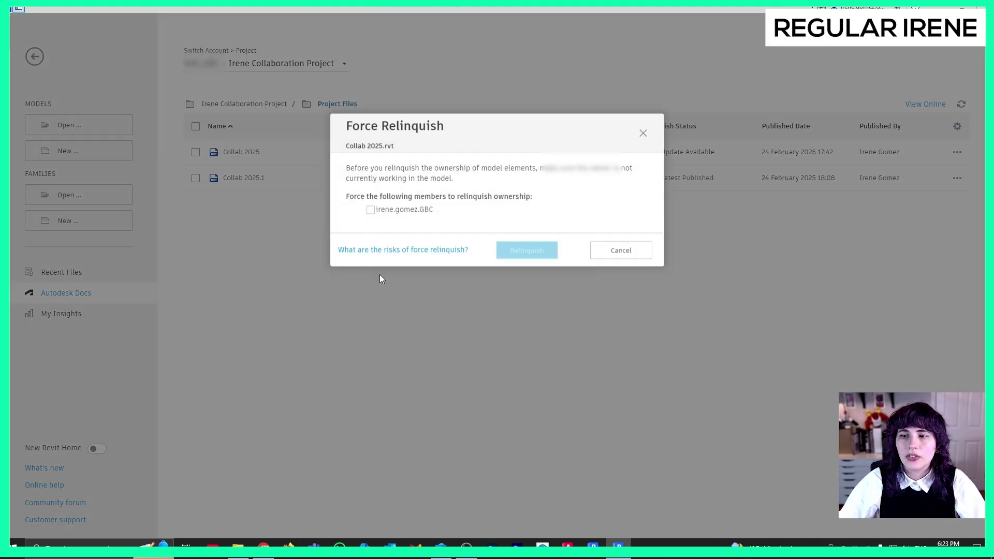
pyautogui.click(371, 214)
pyautogui.click(536, 257)
pyautogui.click(509, 228)
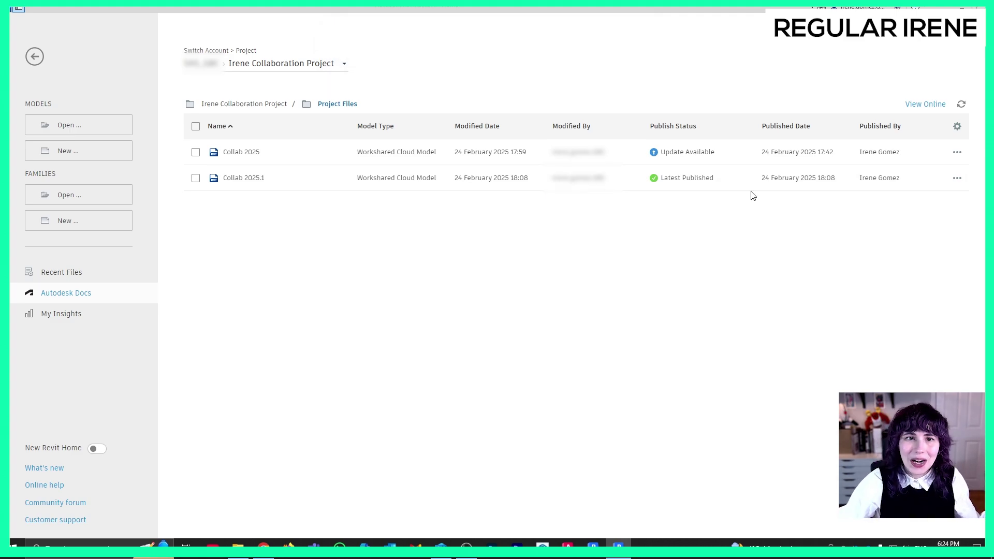
# - Return to the Level 1 floor plan of Collab 2025.1 and try to open the Worksets manager
pyautogui.click(34, 57)
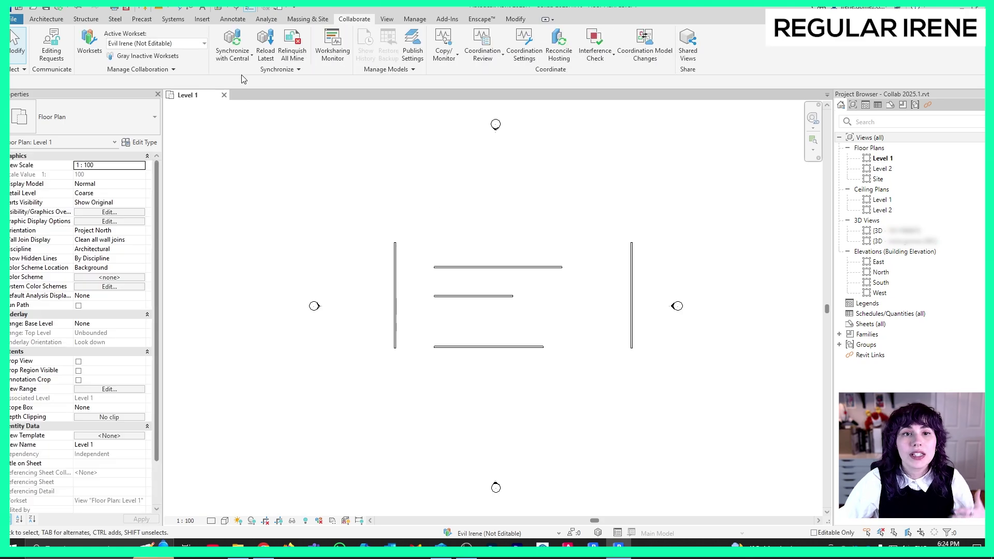
pyautogui.click(90, 41)
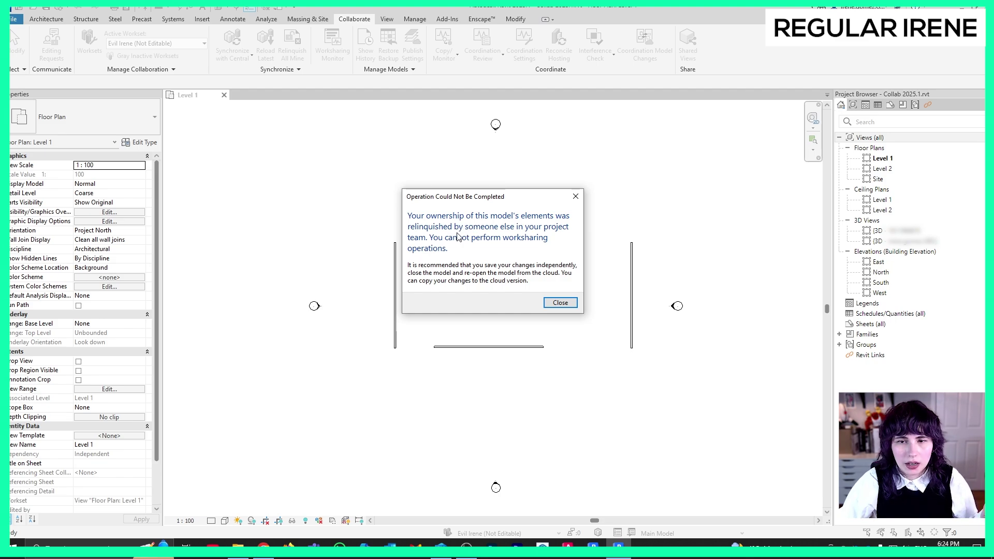
pyautogui.click(561, 303)
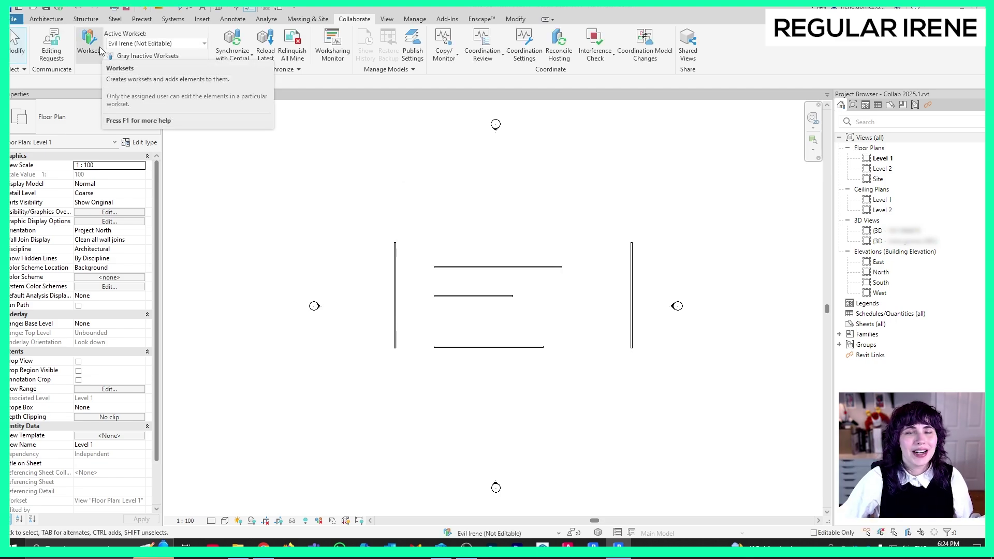
# - Switch the active workset to Workset1 and try again to open the Worksets manager
pyautogui.click(155, 44)
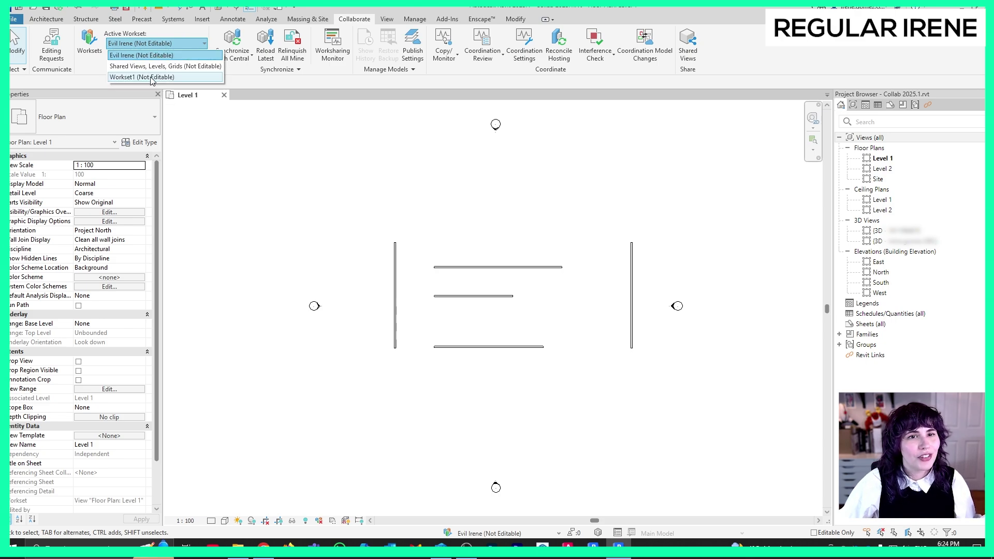
pyautogui.click(136, 78)
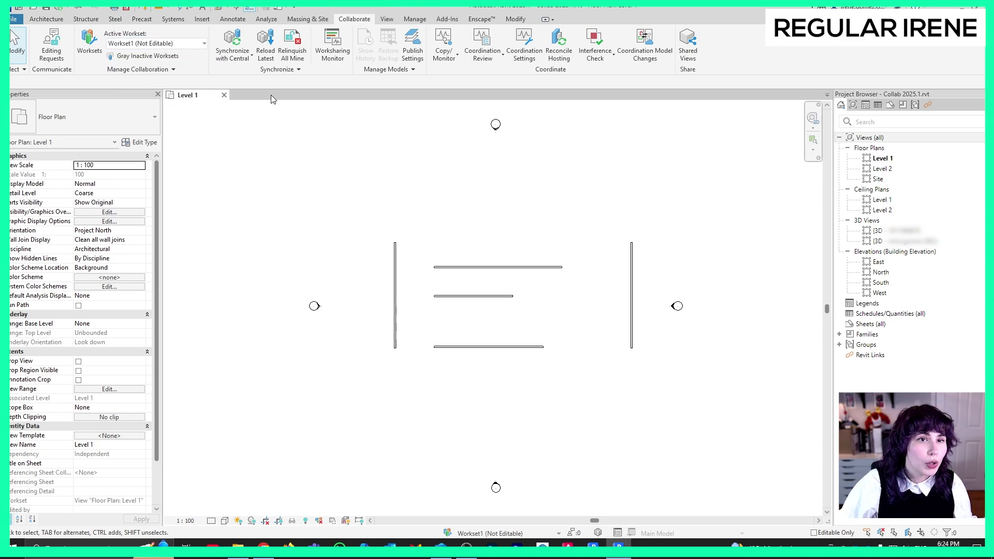
pyautogui.click(80, 58)
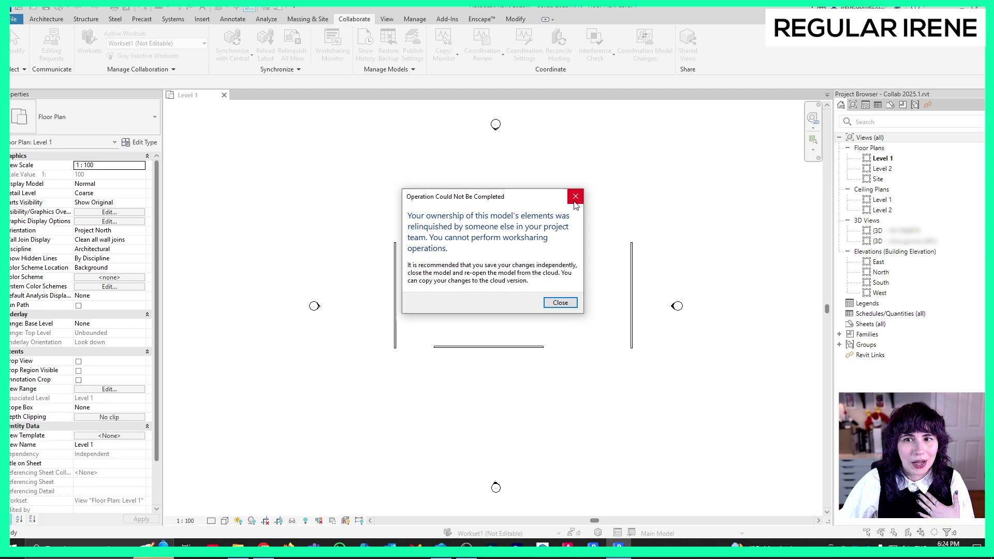
pyautogui.click(575, 196)
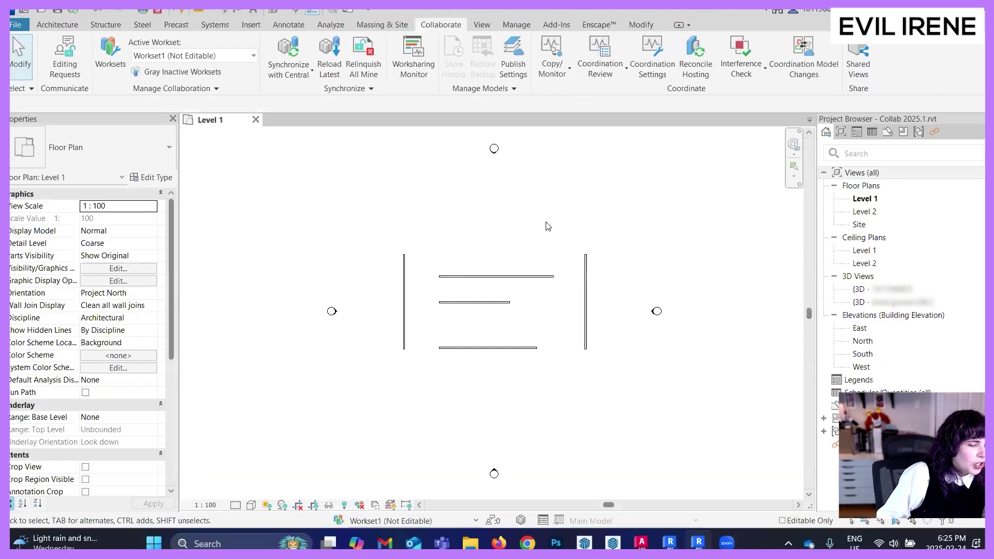
# - In the Evil Irene session, review the active workset choices and synchronize Collab 2025.1 with central
pyautogui.click(248, 56)
pyautogui.click(206, 101)
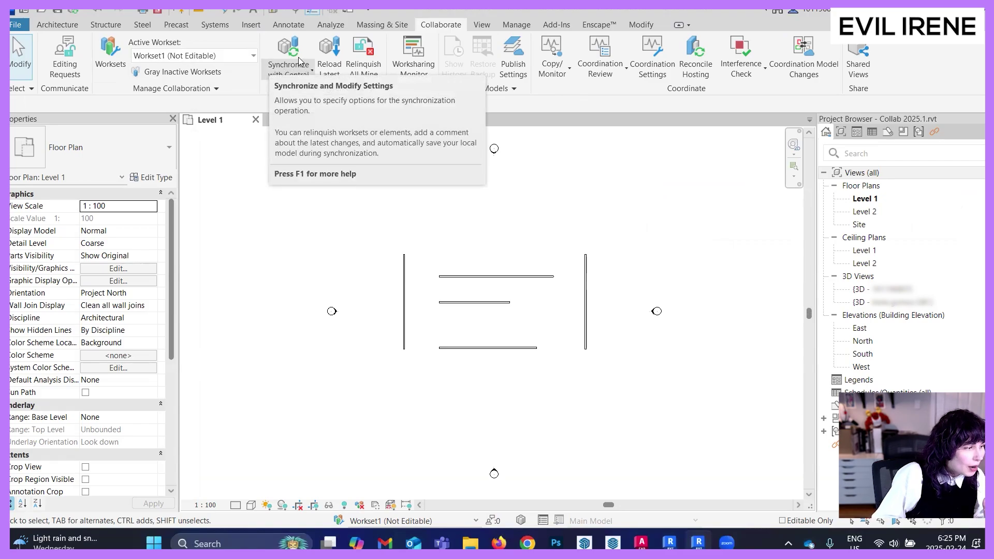
pyautogui.click(287, 72)
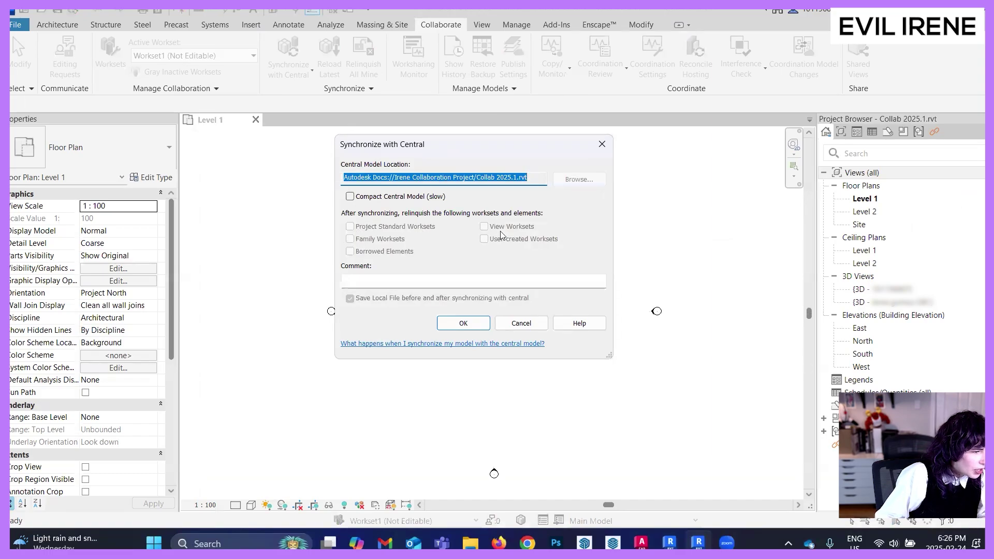
pyautogui.click(464, 322)
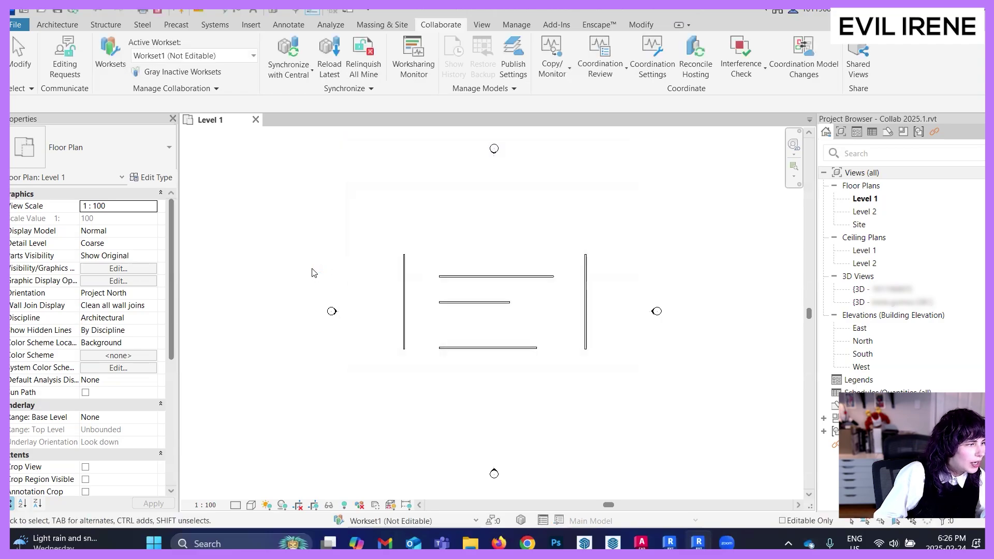
# - From the Autodesk Docs project files, check whether any team member owns elements in Collab 2025.1
pyautogui.click(23, 10)
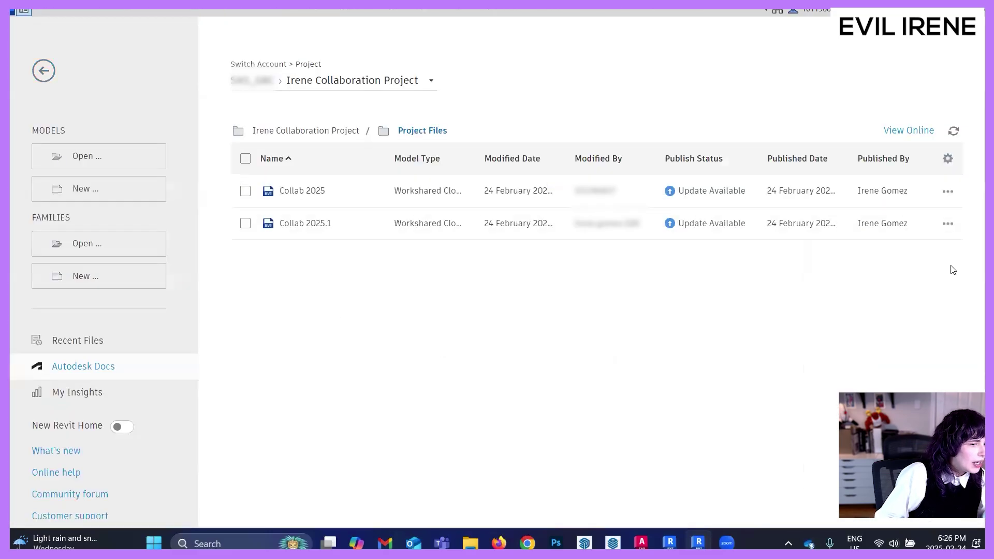
pyautogui.click(948, 223)
pyautogui.click(854, 282)
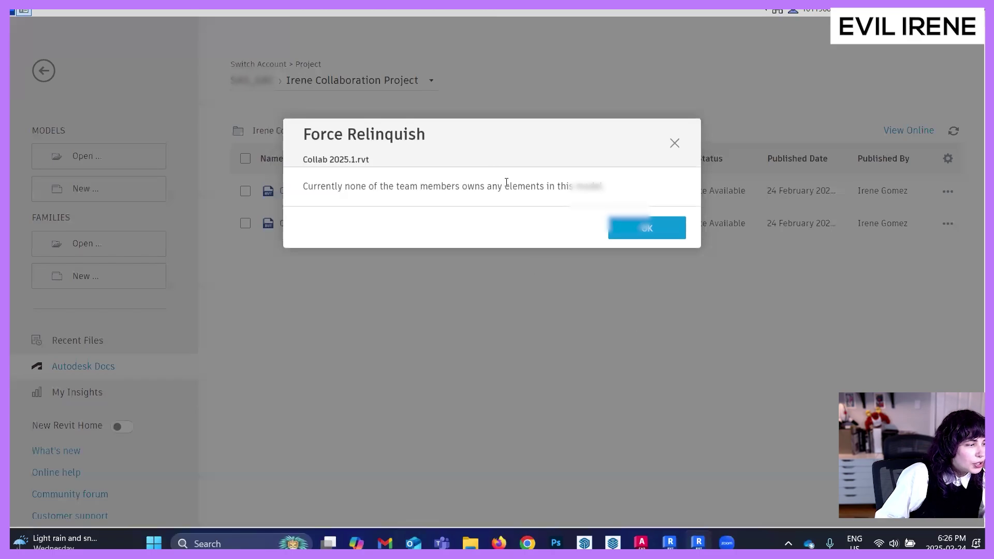
pyautogui.click(652, 231)
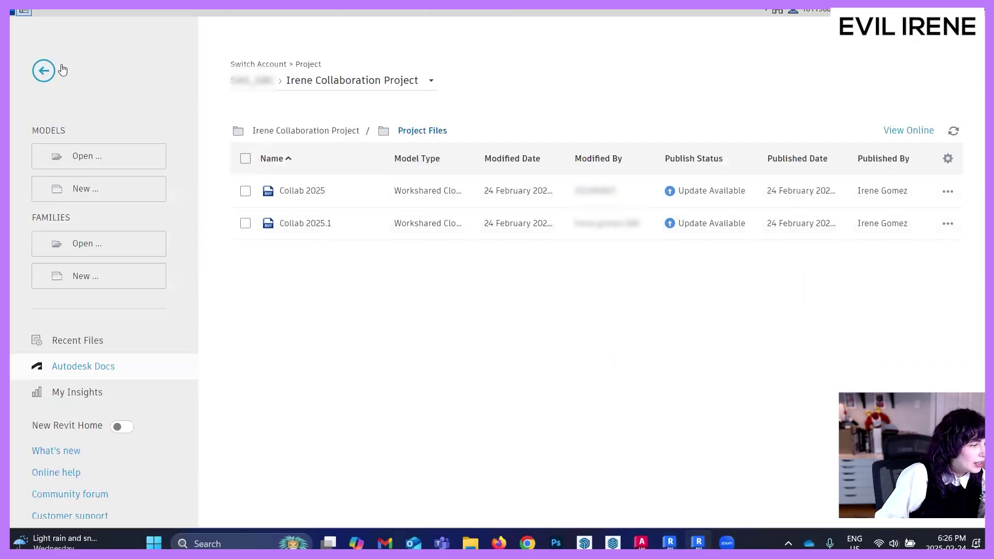
# - Return to the Level 1 plan and examine the properties of the southernmost horizontal wall
pyautogui.click(43, 71)
pyautogui.click(506, 348)
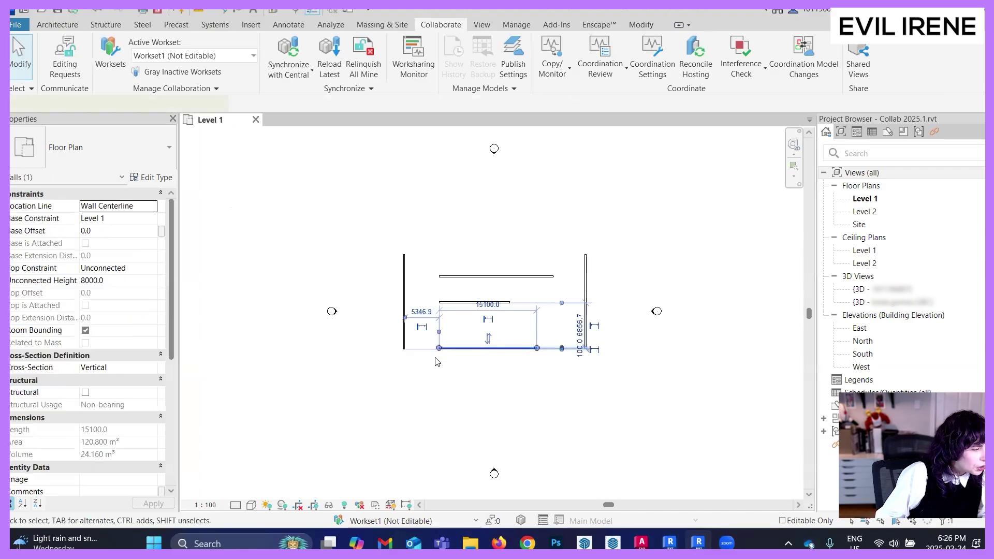
pyautogui.scroll(-5, 94, 316)
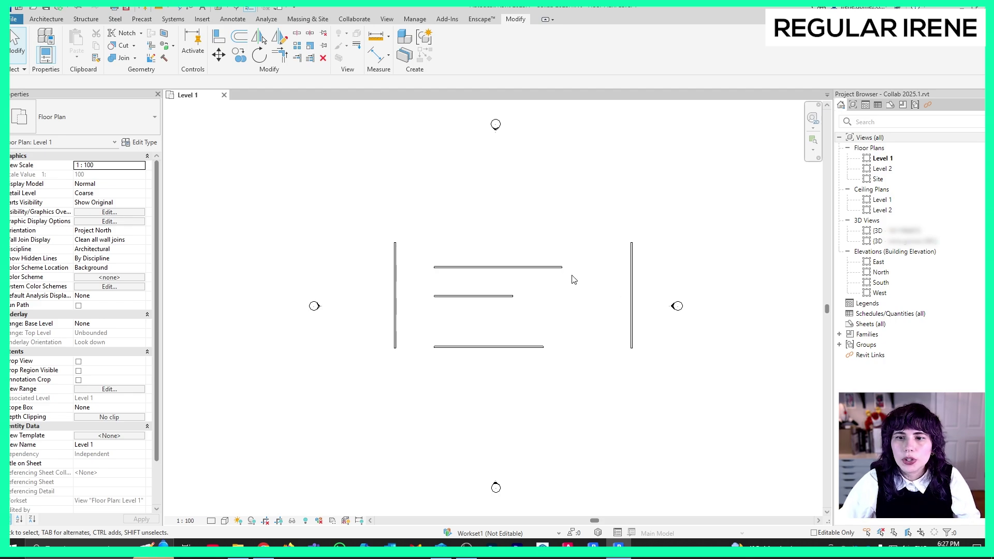
# - In the Regular Irene session, examine the editability of the available worksets and the workset and editor of the east vertical wall
pyautogui.click(366, 21)
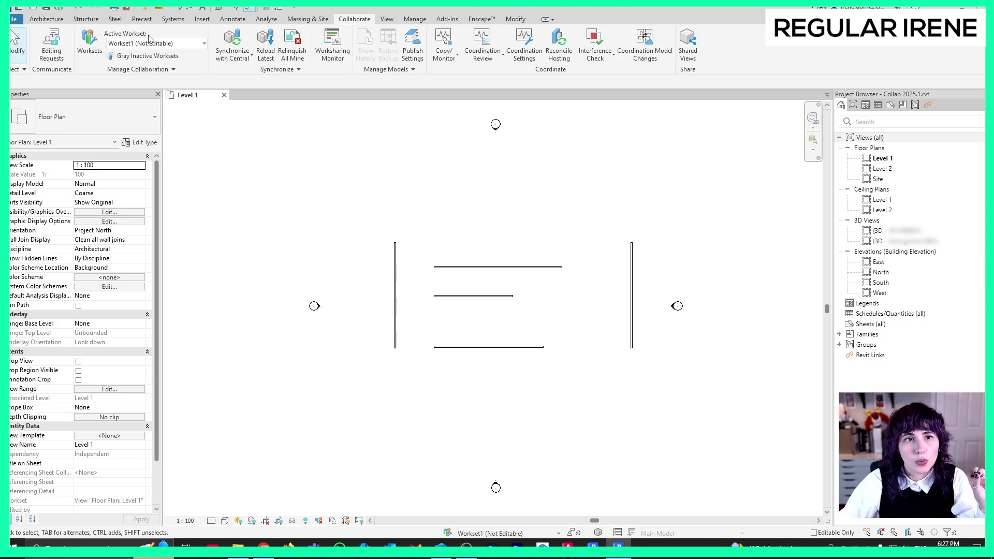
pyautogui.click(179, 45)
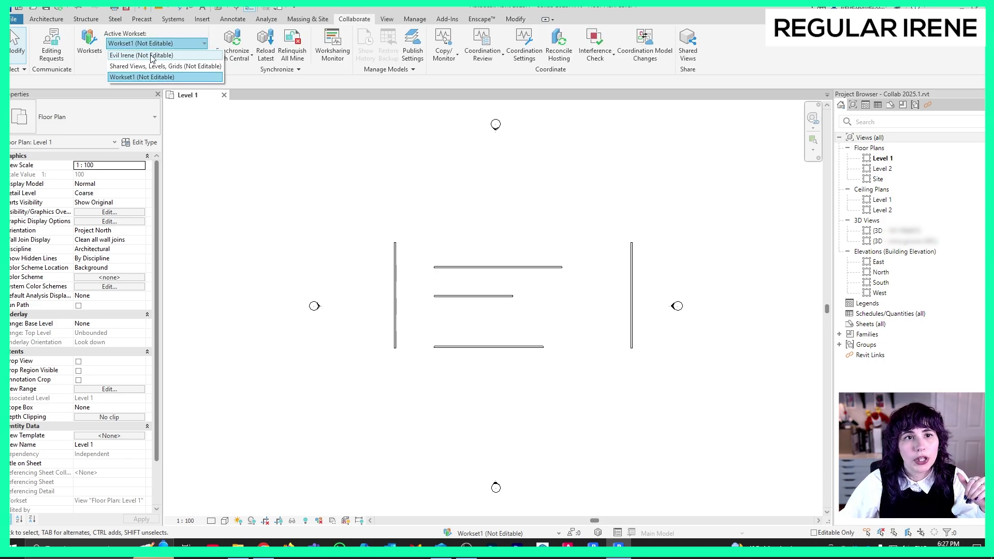
pyautogui.click(491, 171)
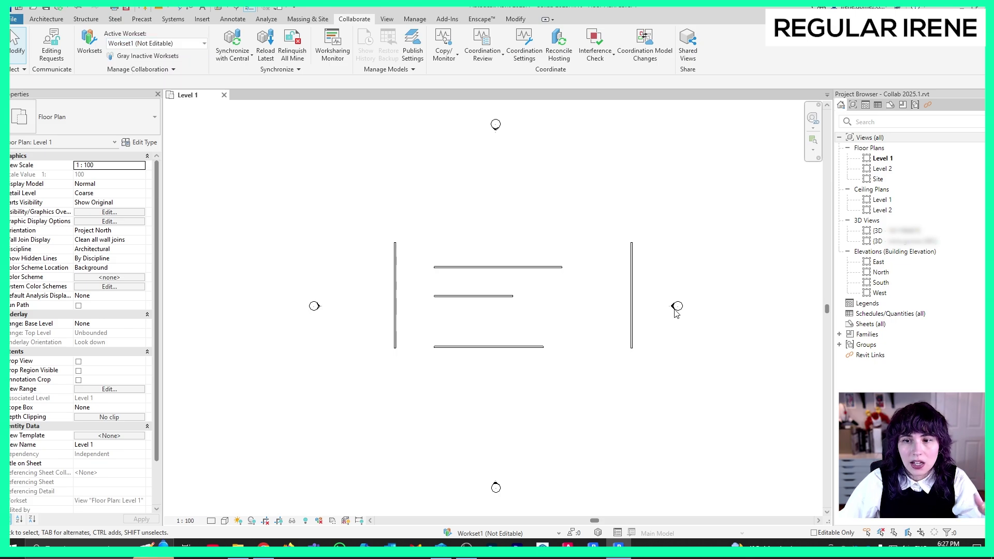
pyautogui.click(630, 332)
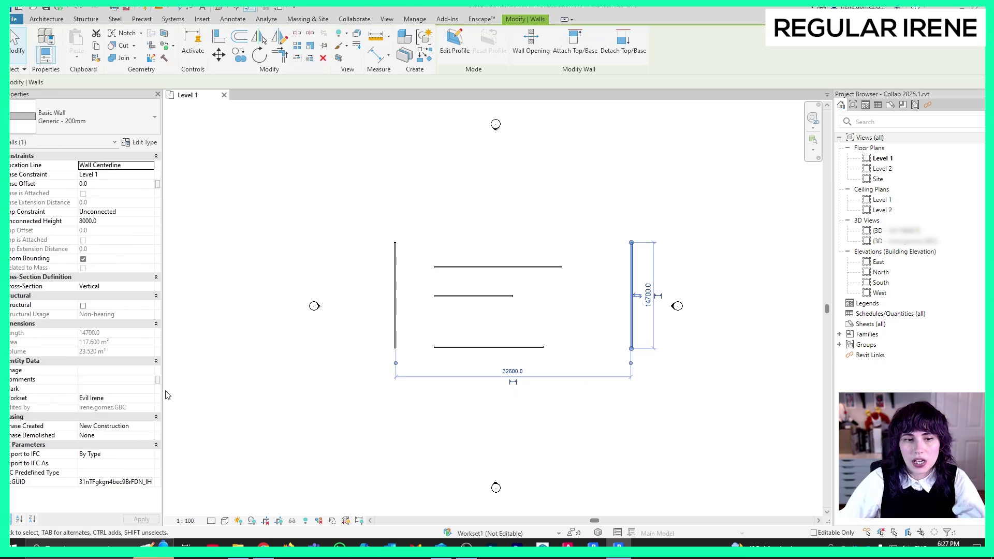
pyautogui.press('Escape')
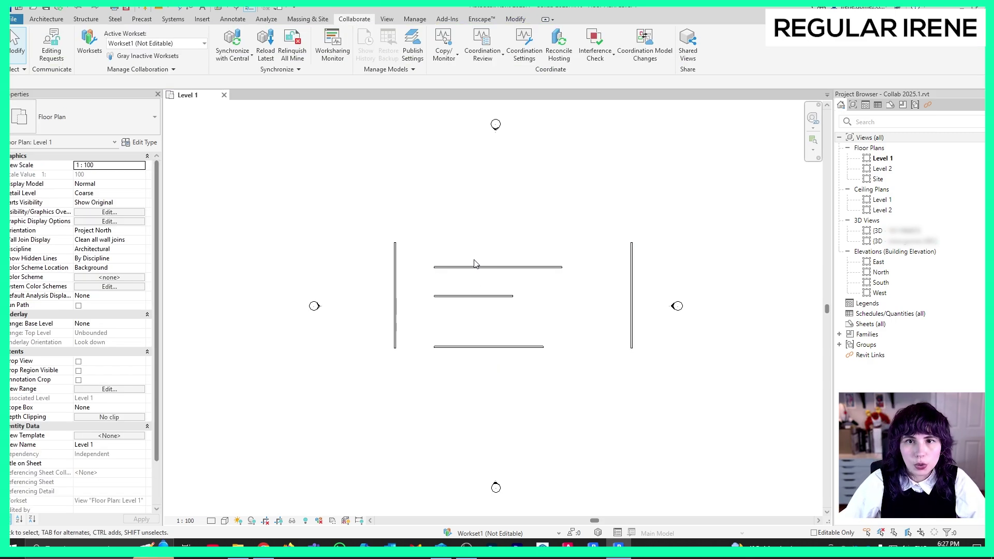
# - Recheck element ownership of Collab 2025.1 in the project files and return to the Level 1 plan
pyautogui.click(16, 11)
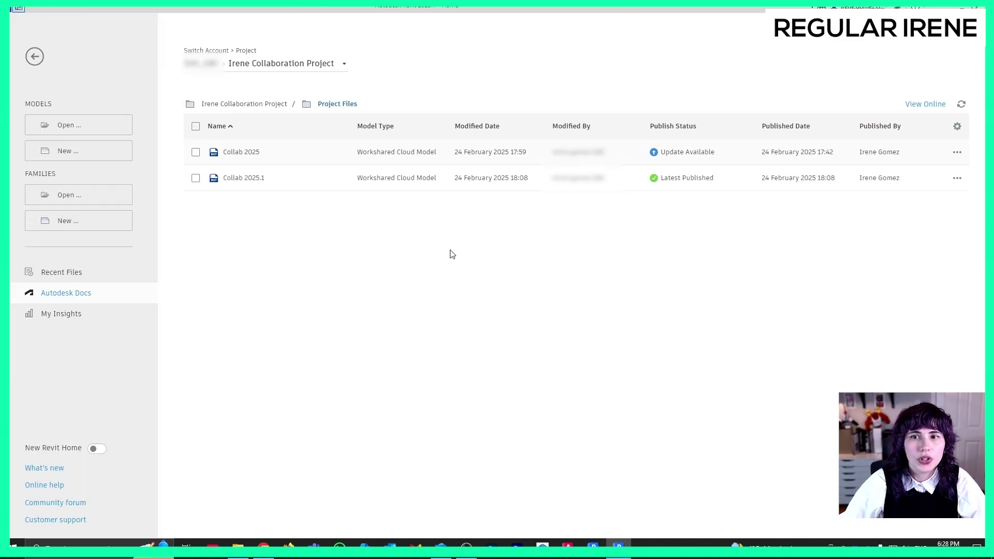
pyautogui.click(957, 177)
pyautogui.click(895, 325)
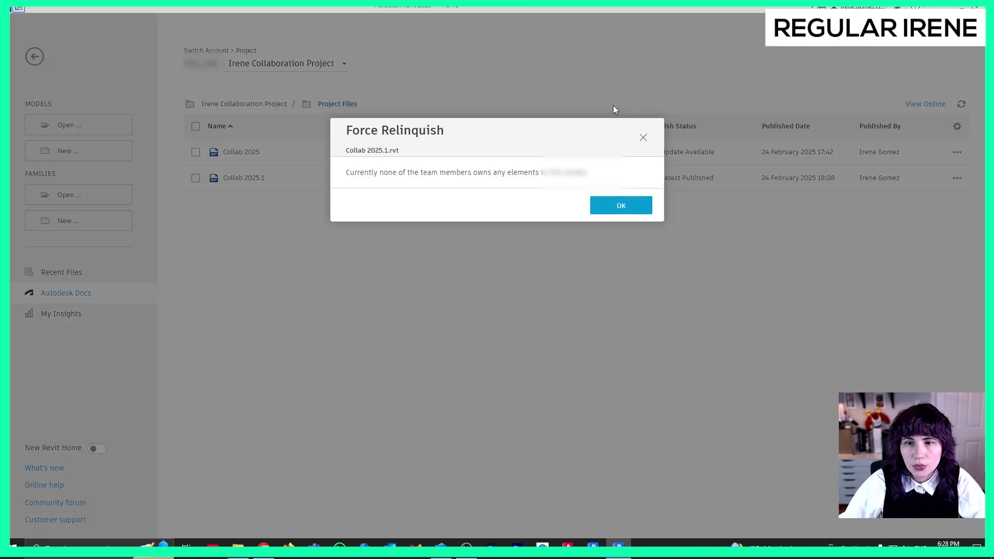
pyautogui.click(643, 137)
pyautogui.click(35, 56)
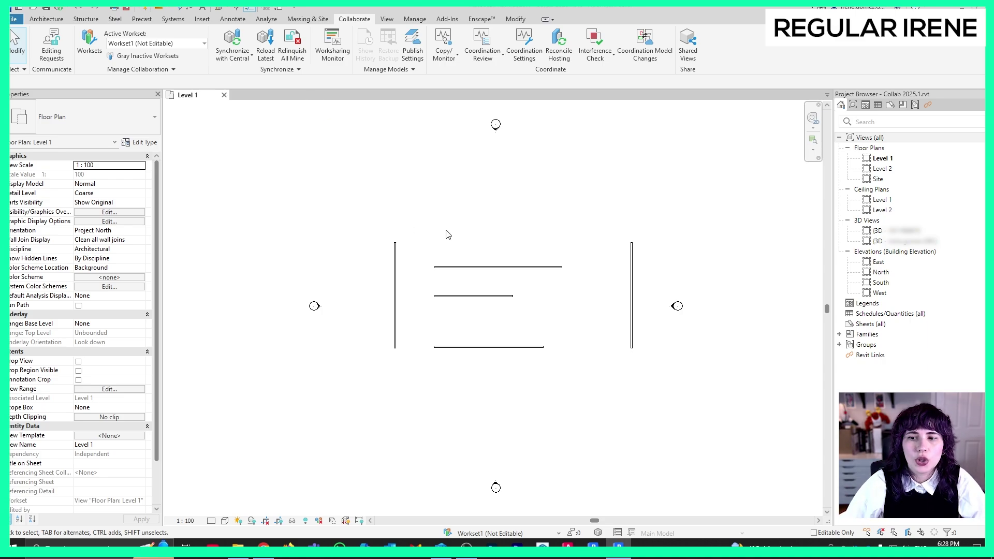
# - Try to close the Collab 2025.1 model by synchronizing with central and relinquishing borrowed elements
pyautogui.click(223, 95)
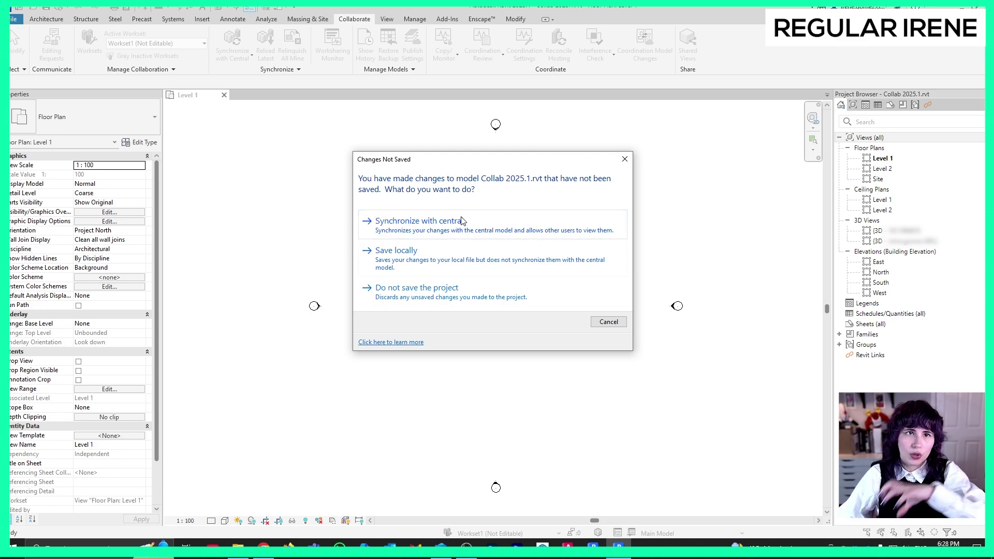
pyautogui.click(443, 237)
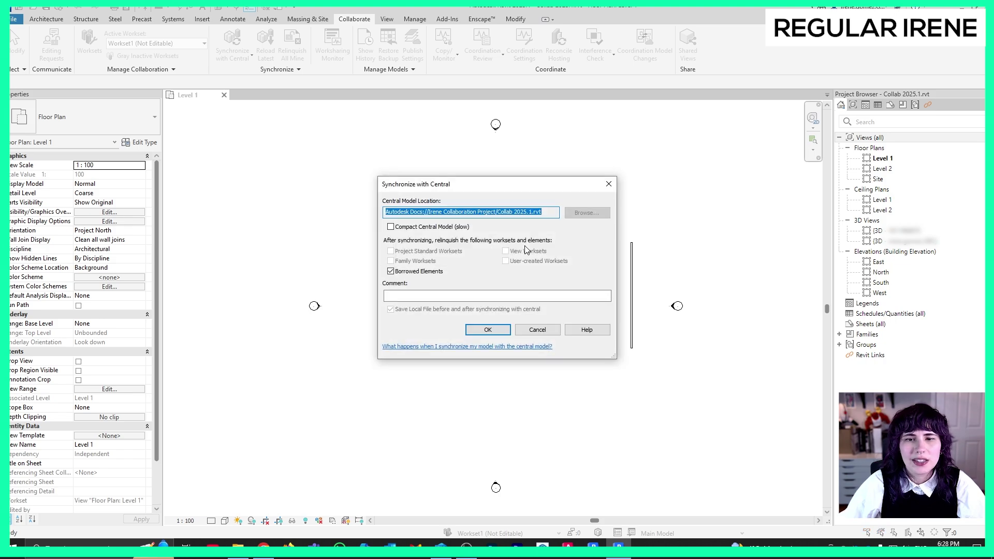
pyautogui.click(487, 330)
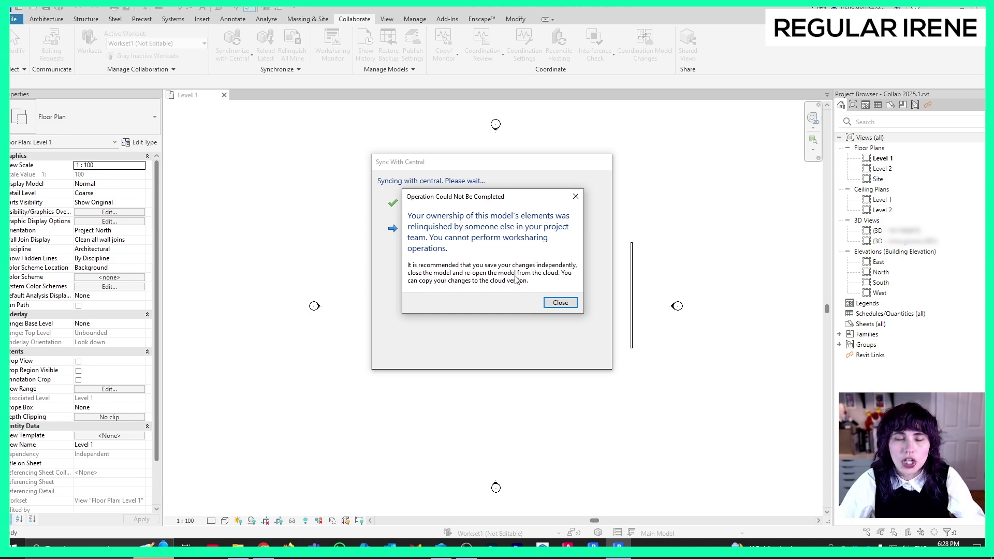
pyautogui.click(559, 302)
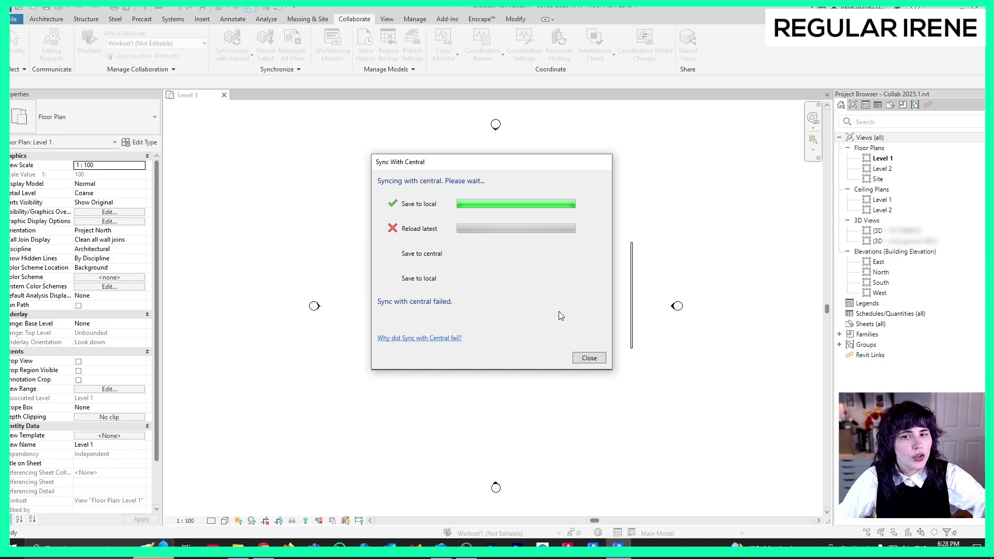
pyautogui.click(590, 358)
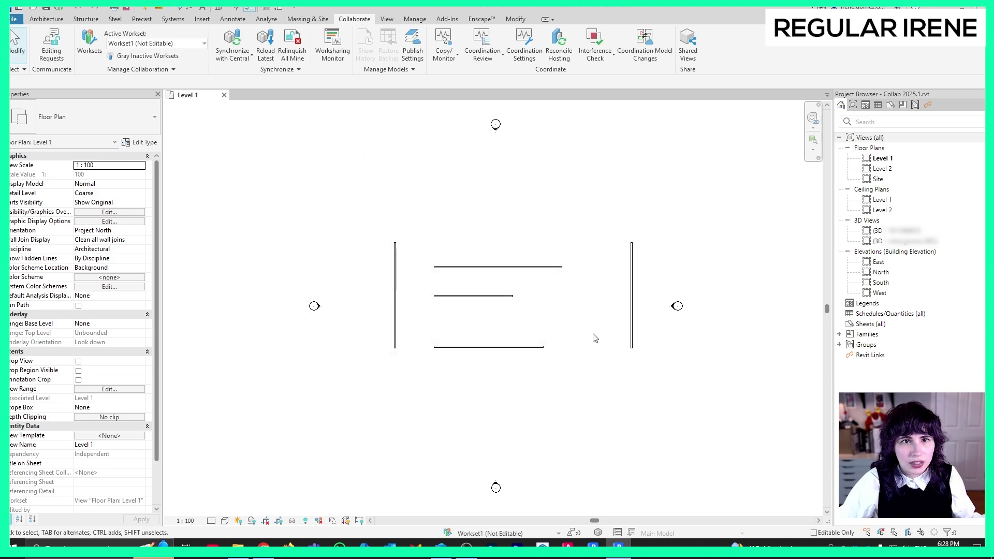
# - Close the local file of Collab 2025.1 without synchronizing its changes with the central model
pyautogui.click(224, 96)
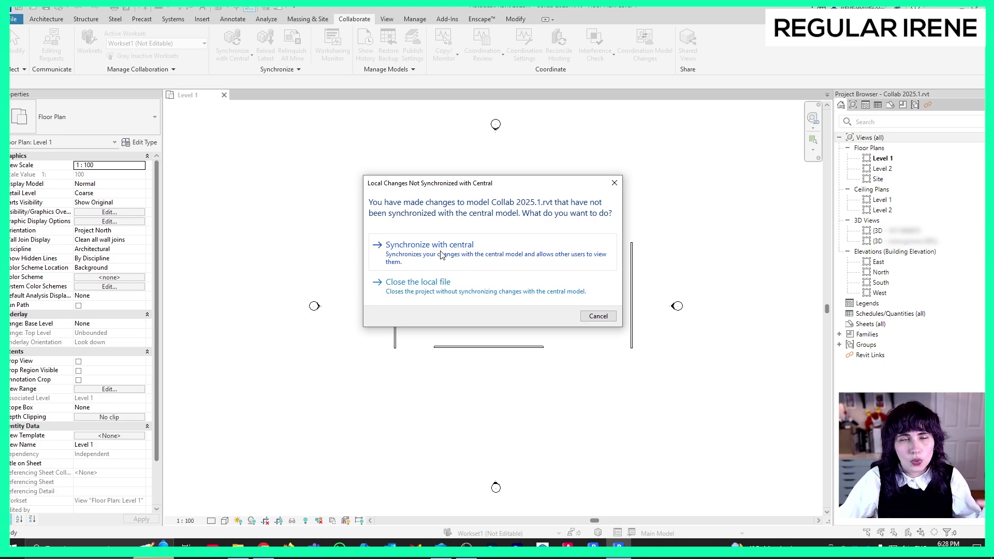
pyautogui.click(440, 291)
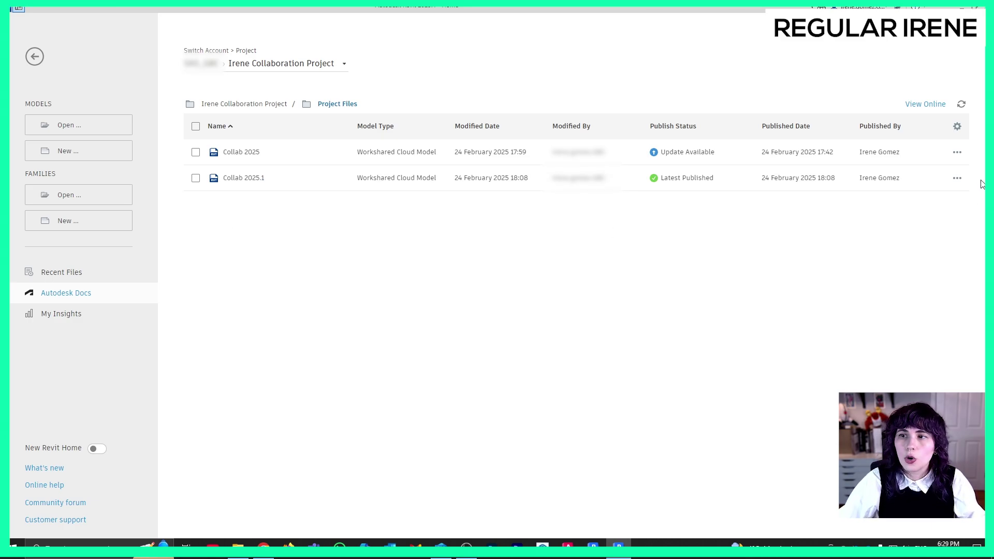
# - Check element ownership of Collab 2025.1, and reopen the model with the unsynchronized changes discarded in favour of the latest version
pyautogui.click(957, 178)
pyautogui.click(882, 321)
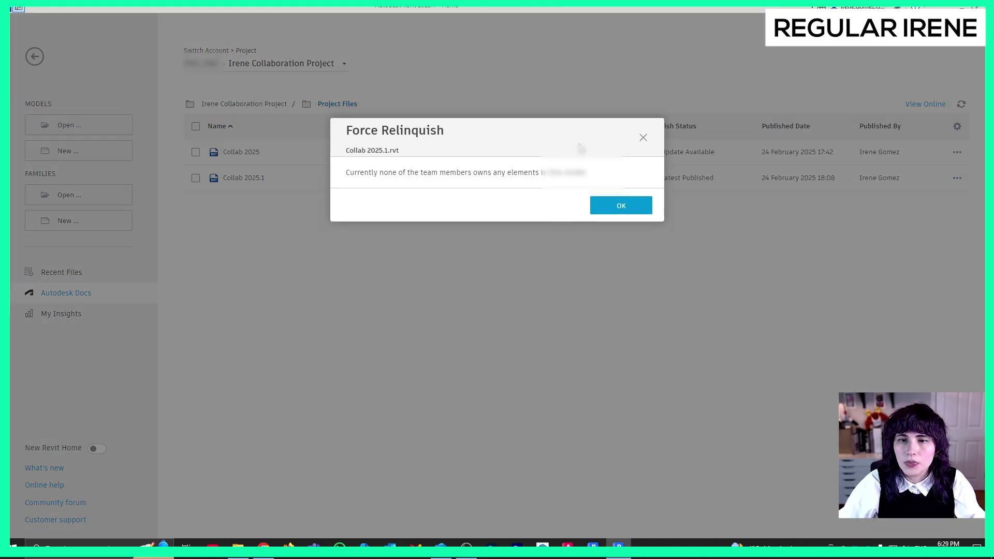
pyautogui.click(643, 137)
pyautogui.click(241, 179)
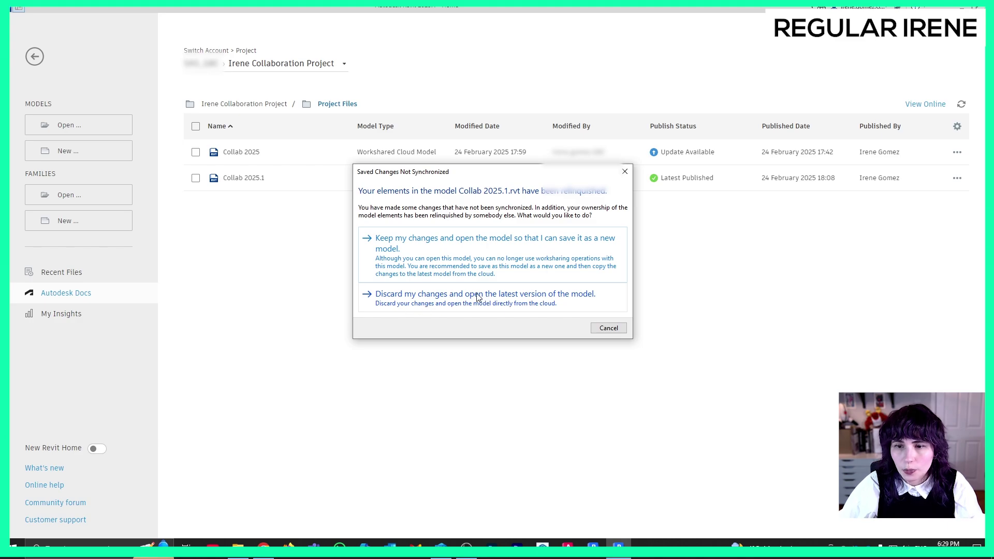
pyautogui.click(432, 304)
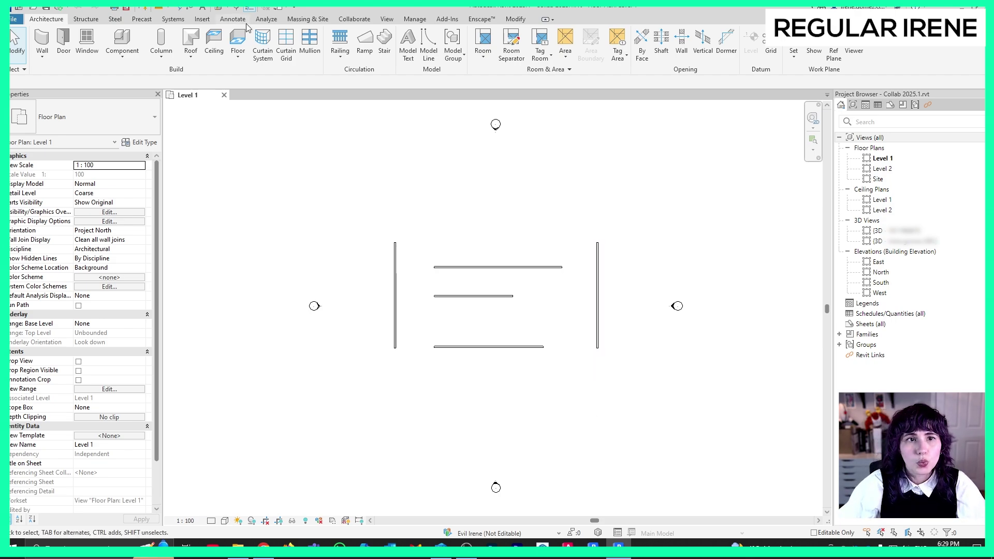
# - Review the ownership and editability of the model's worksets, and make Workset1 the active workset
pyautogui.click(354, 19)
pyautogui.click(99, 66)
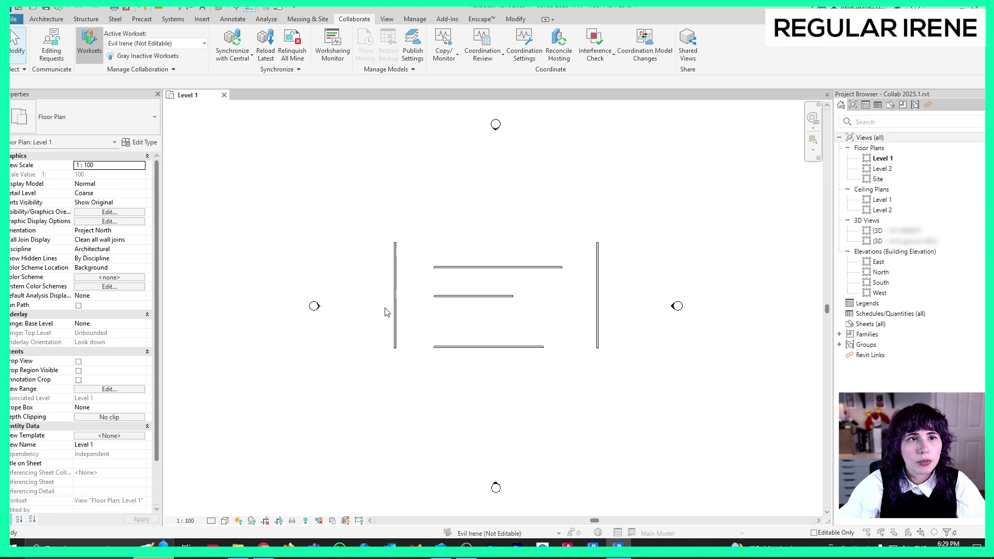
pyautogui.click(651, 160)
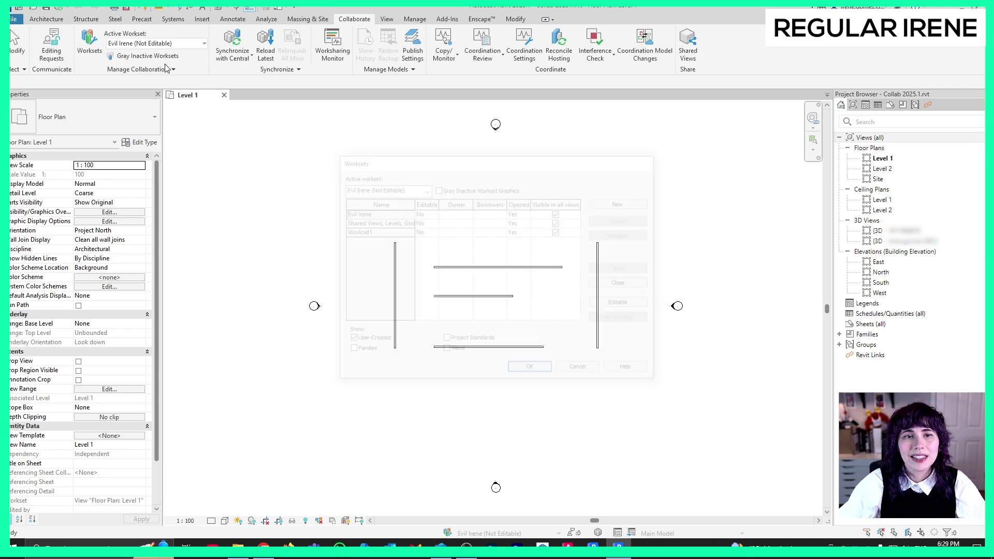
pyautogui.click(155, 44)
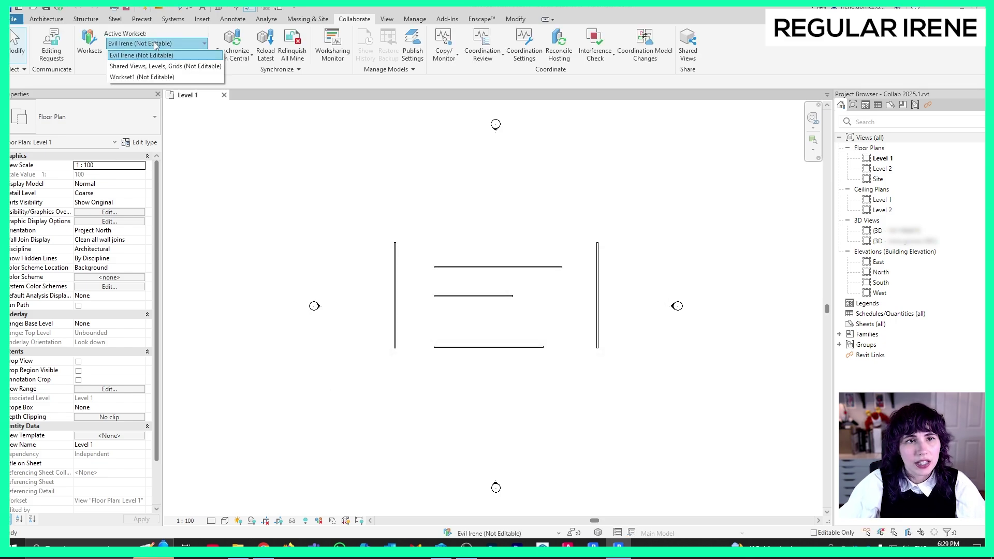
pyautogui.click(135, 77)
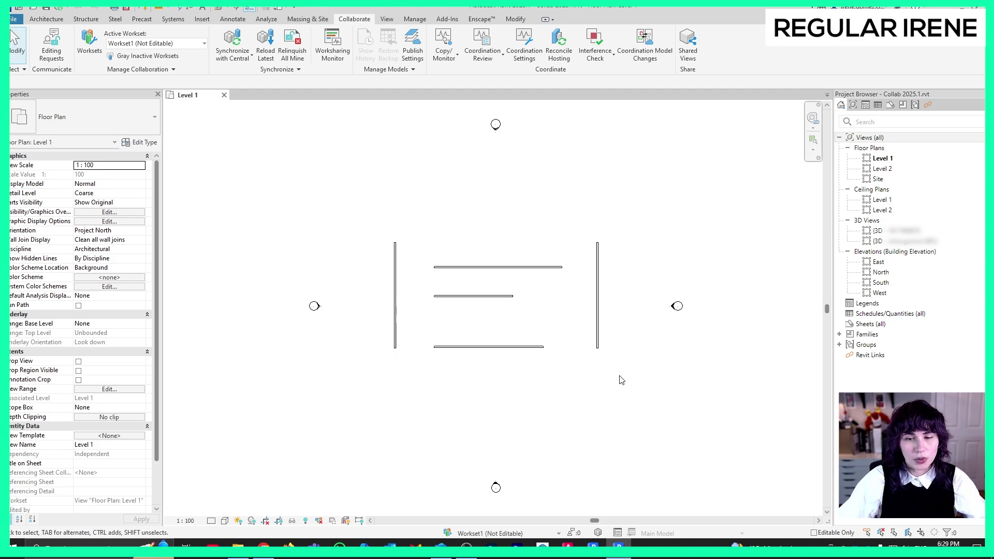
# - Move the east vertical wall further east to about 32100 mm from the west vertical wall
pyautogui.click(596, 329)
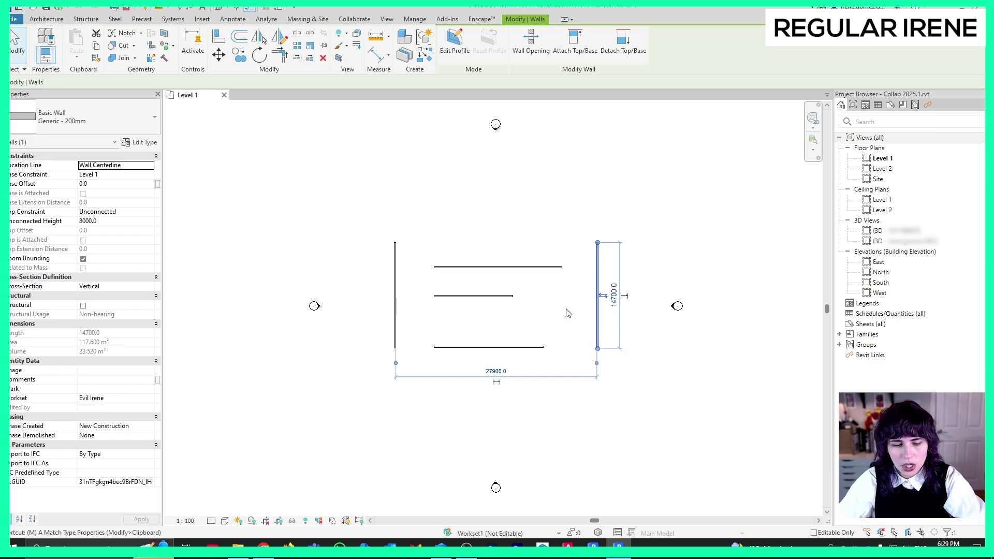
pyautogui.moveTo(635, 365); pyautogui.dragTo(583, 340)
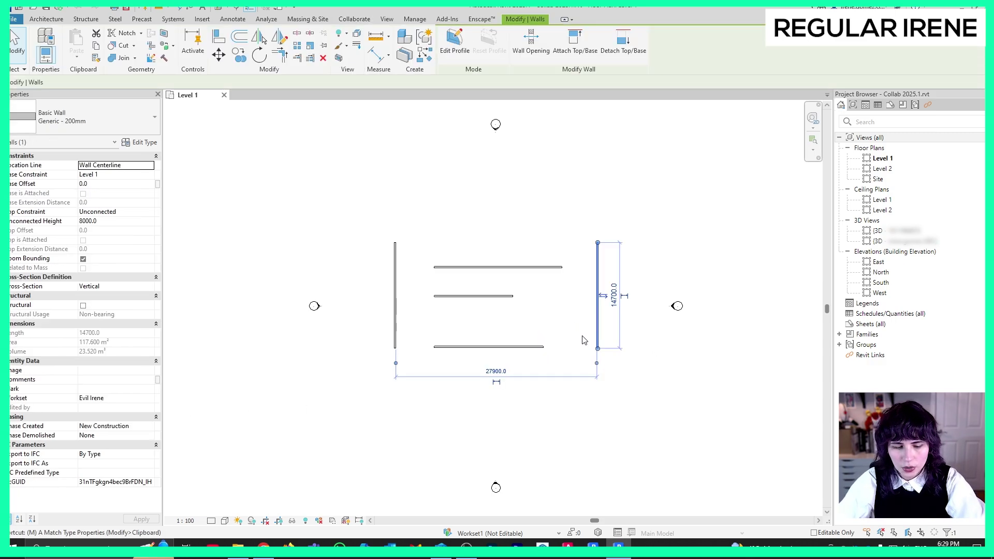
pyautogui.press('m')
pyautogui.press('v')
pyautogui.click(603, 348)
pyautogui.click(632, 362)
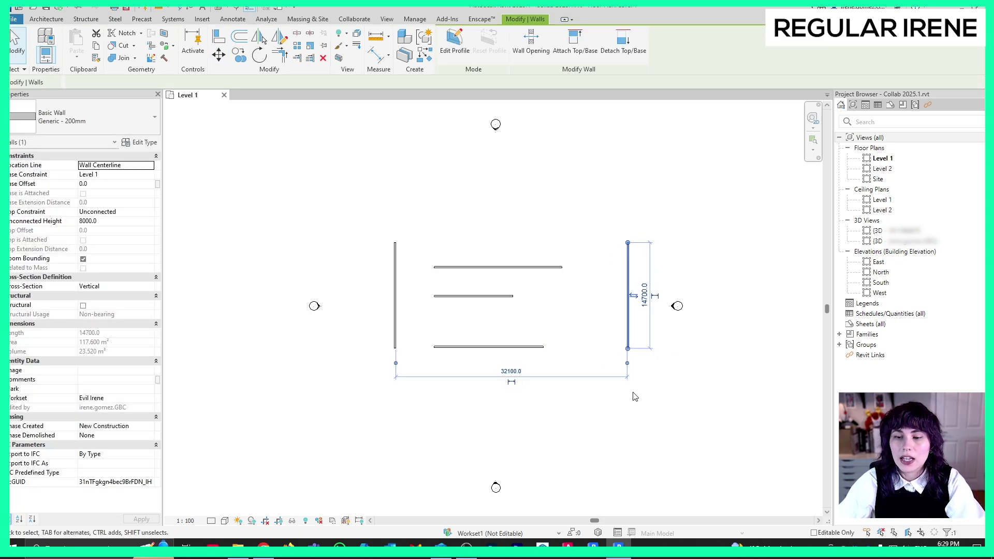
pyautogui.click(682, 424)
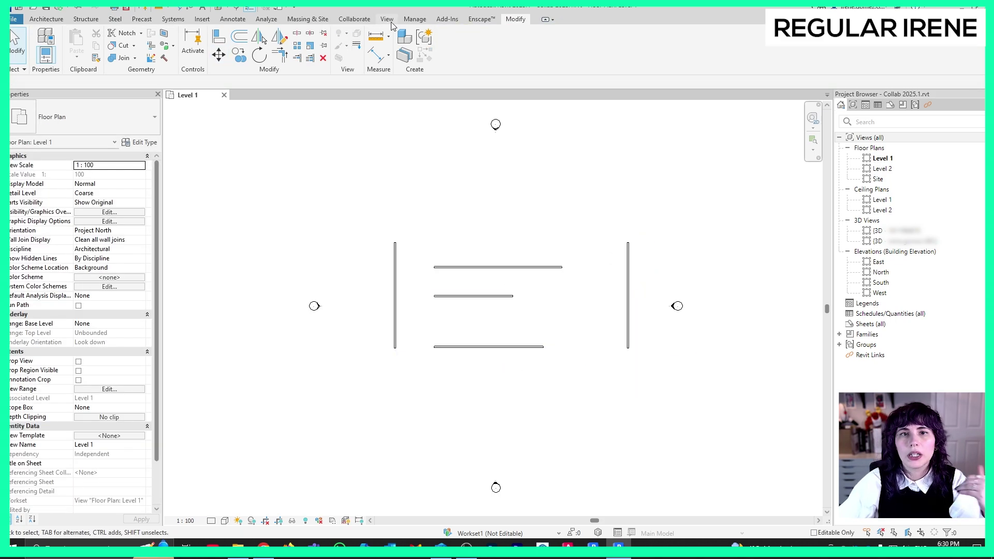
# - Synchronize the moved wall with central and check element ownership of Collab 2025.1 in the project files
pyautogui.click(354, 19)
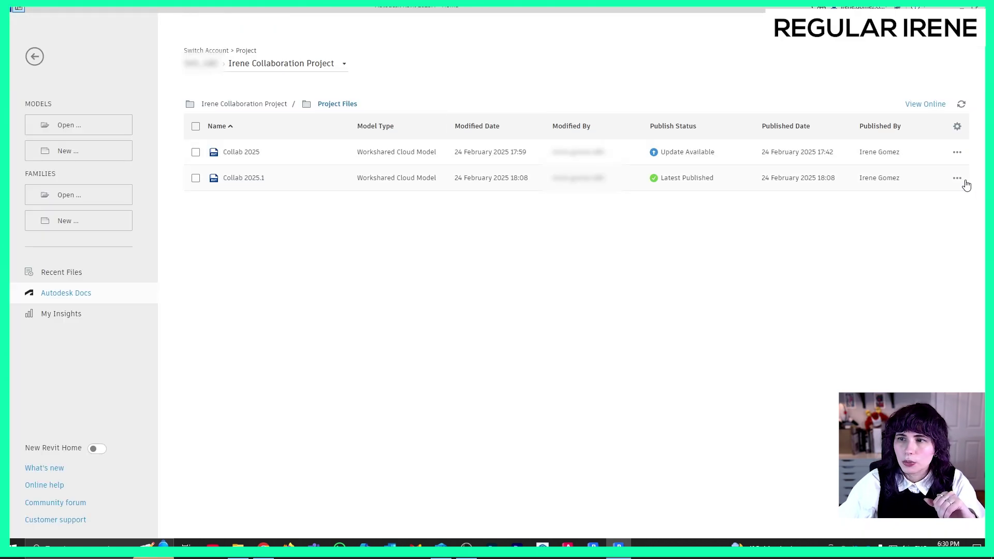
pyautogui.click(957, 179)
pyautogui.click(891, 325)
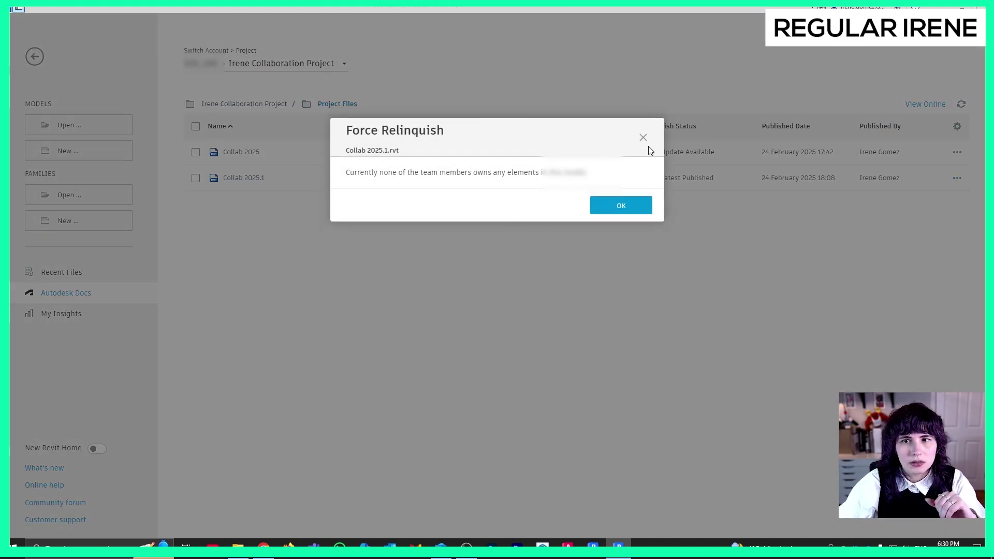
pyautogui.click(643, 138)
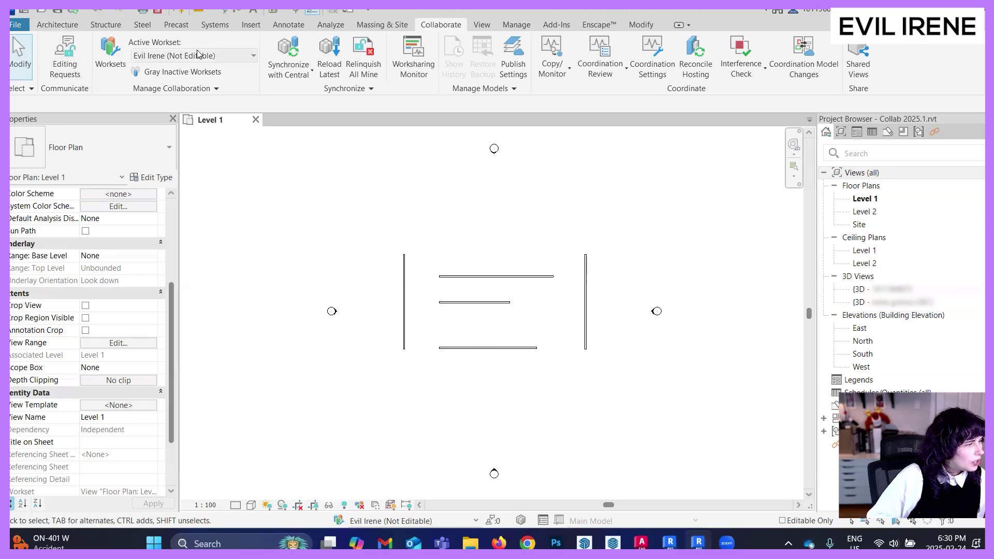
# - In the Evil Irene session, reload the latest model changes and assign the east vertical wall to Workset1
pyautogui.click(329, 58)
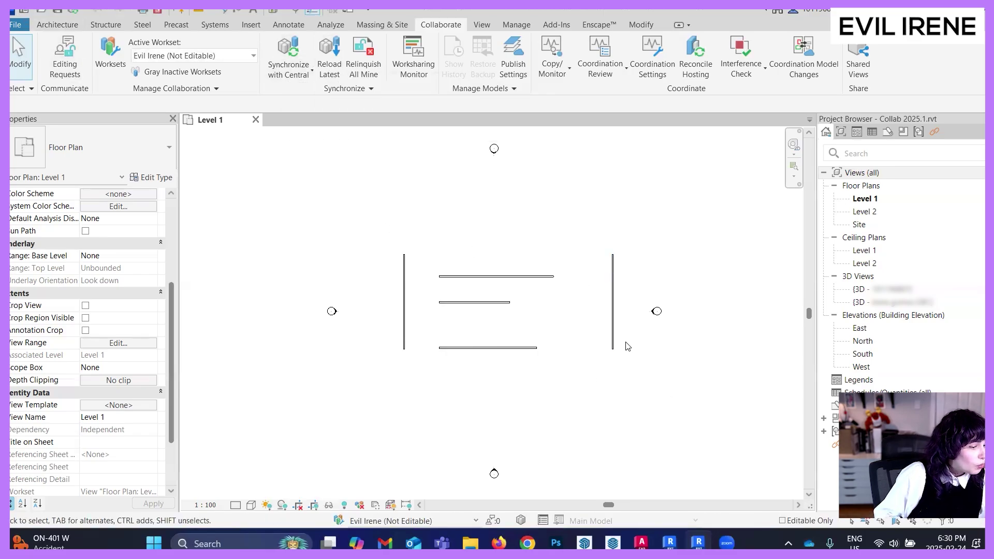
pyautogui.click(613, 343)
pyautogui.click(156, 356)
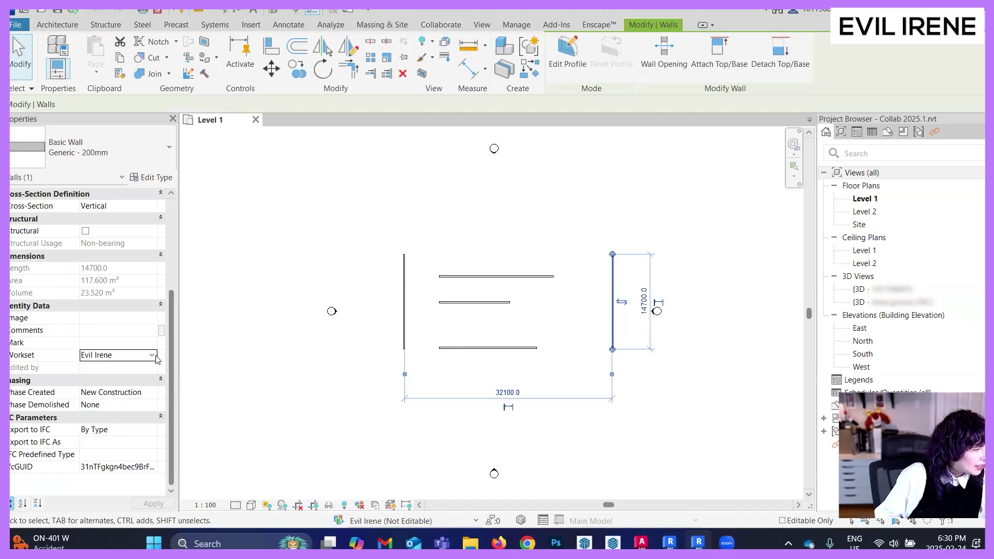
pyautogui.click(152, 355)
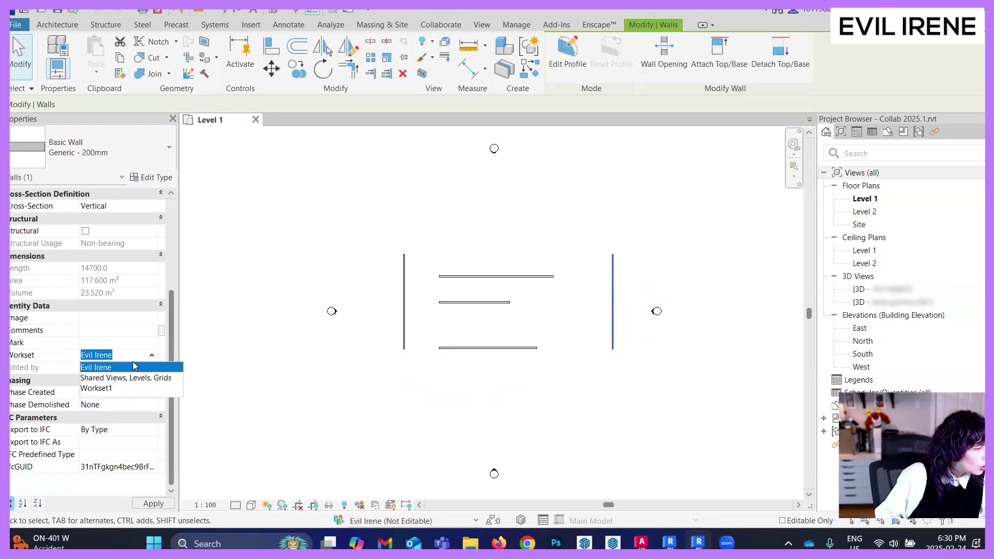
pyautogui.click(105, 389)
pyautogui.click(554, 399)
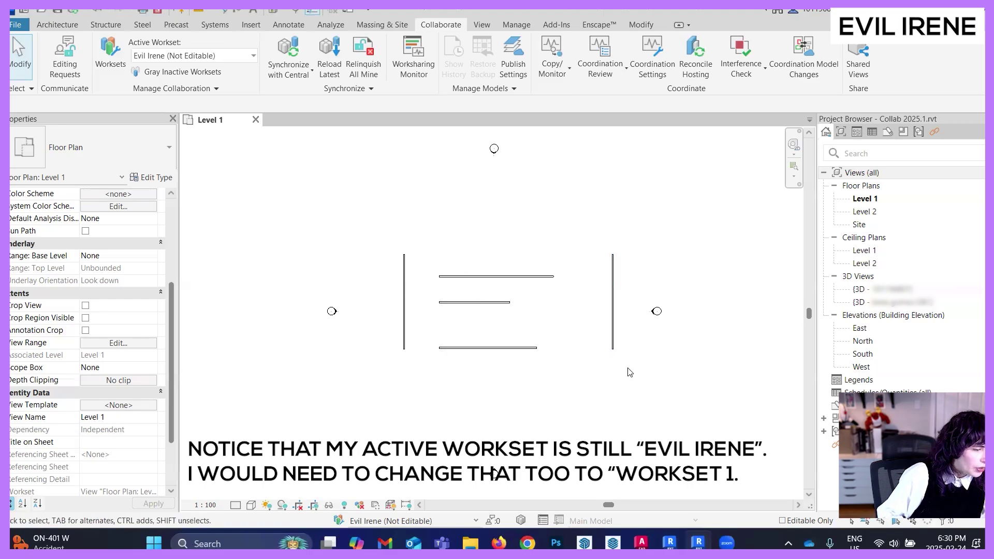
# - Assign all five walls in the Level 1 plan to Workset1 together
pyautogui.moveTo(629, 373); pyautogui.dragTo(401, 257)
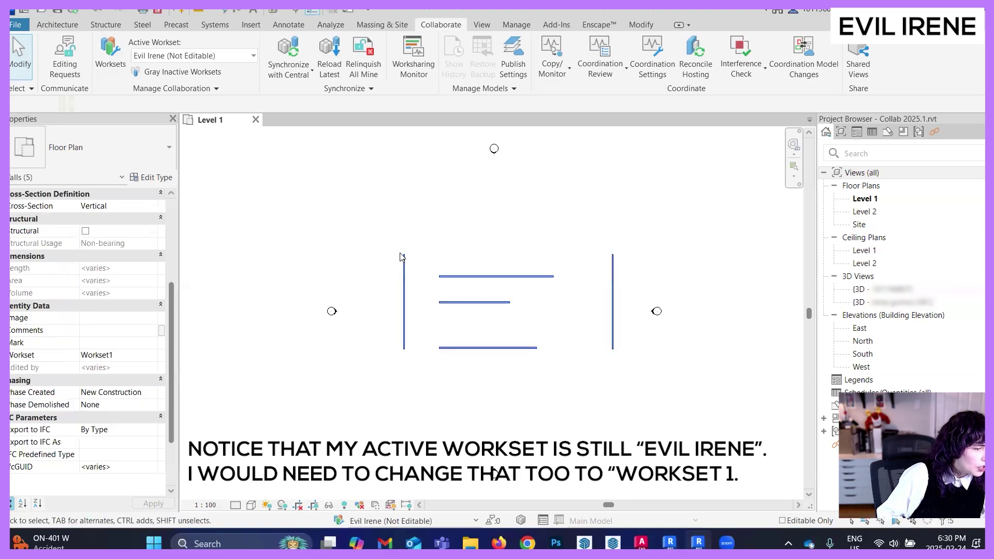
pyautogui.click(153, 356)
pyautogui.click(96, 388)
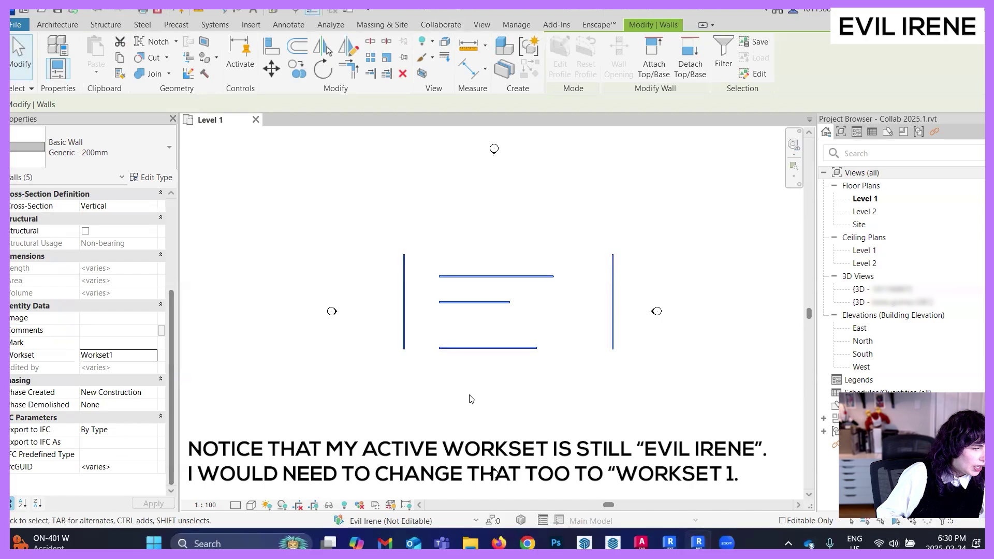
pyautogui.click(538, 374)
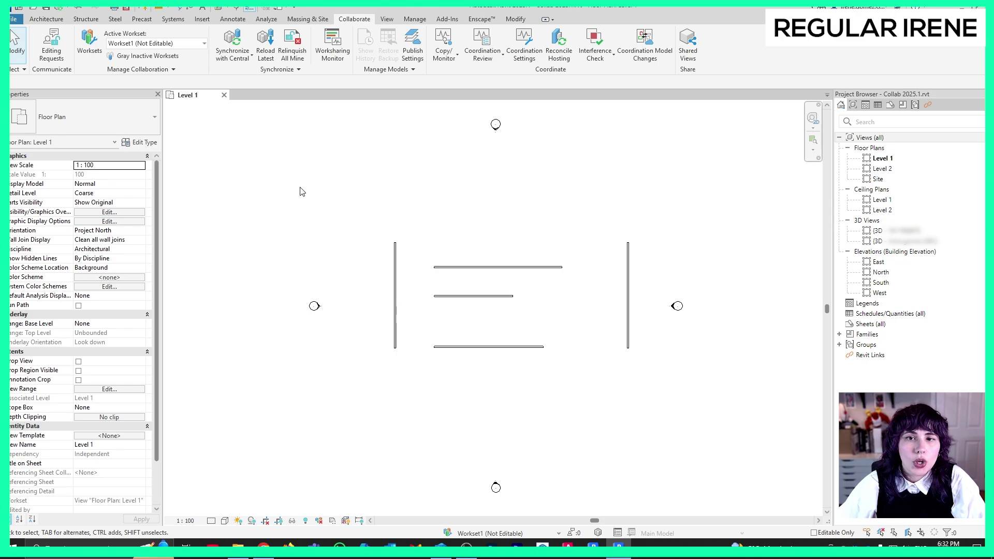
# - In the Regular Irene session, recheck which team members own elements in Collab 2025.1 from the project files
pyautogui.click(19, 8)
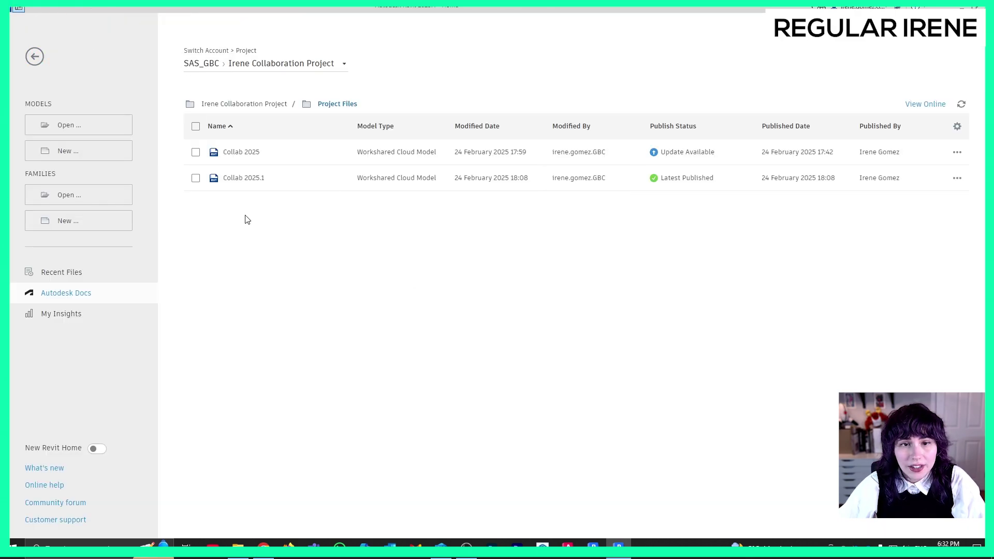
pyautogui.click(957, 178)
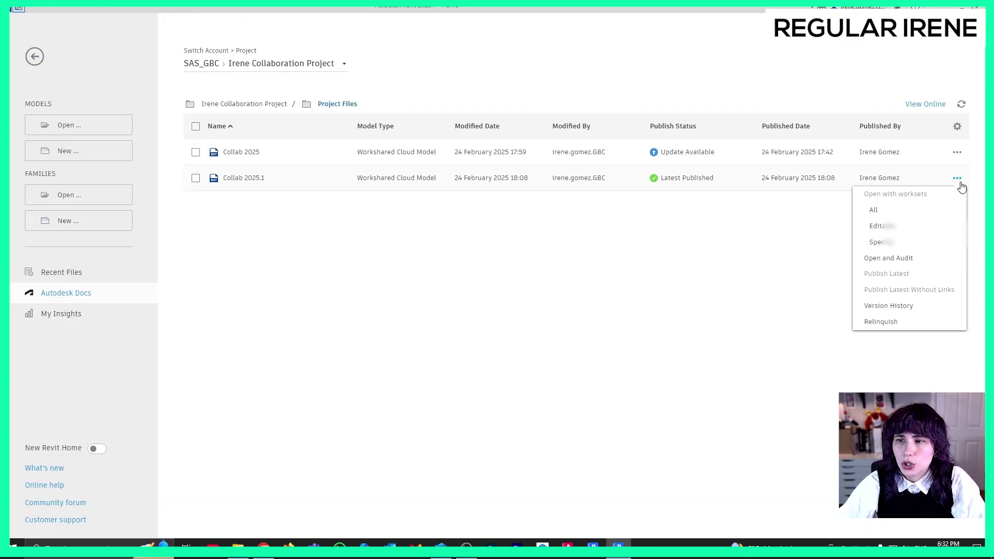
pyautogui.click(872, 323)
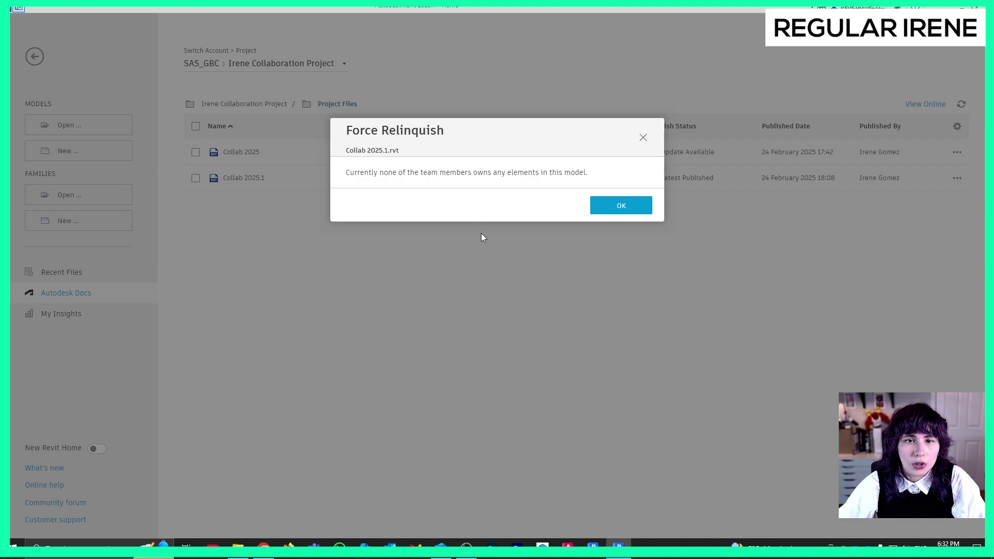